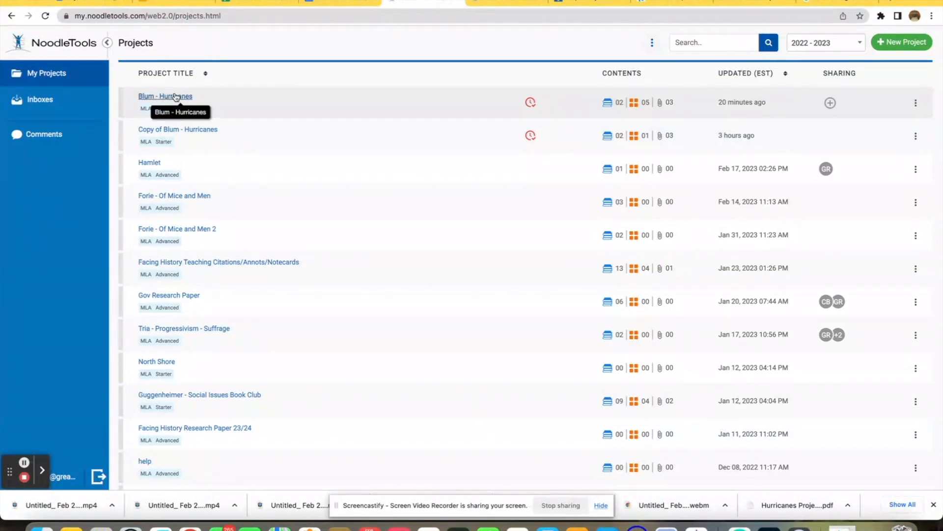
Step: Open the Blum - Hurricanes project's notecards and open the 'How are hurricanes named?' notecard
click(176, 97)
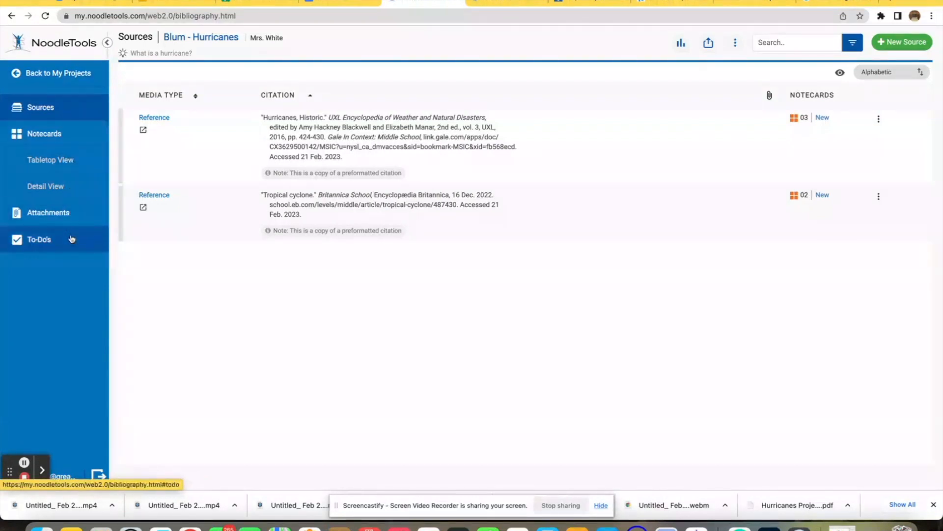
click(49, 138)
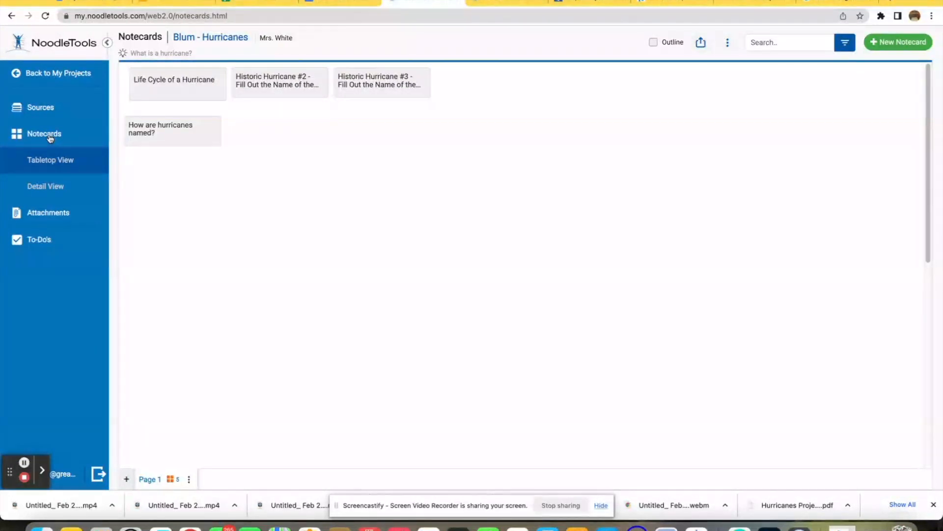
click(181, 139)
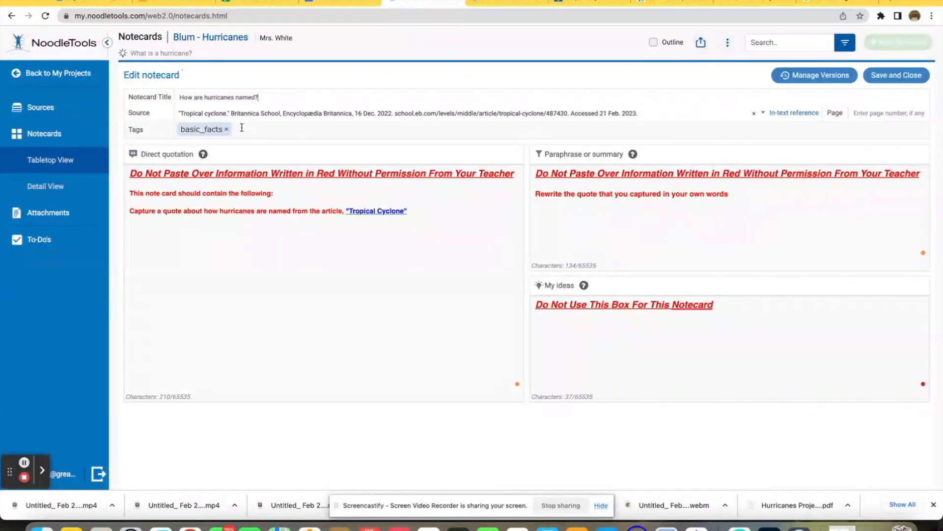
Step: Inspect the red instruction text in the notecard's direct quotation, then save and close it
click(250, 173)
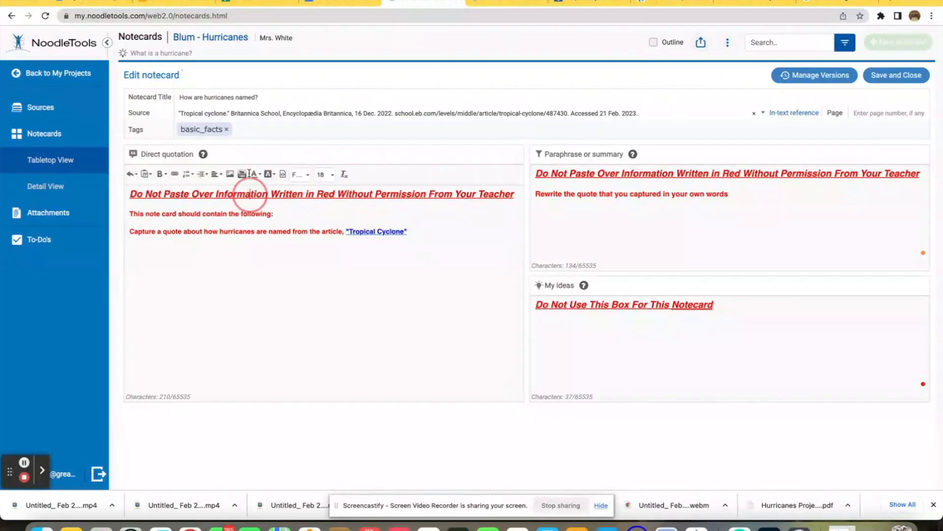
click(178, 196)
drag(179, 196, 298, 193)
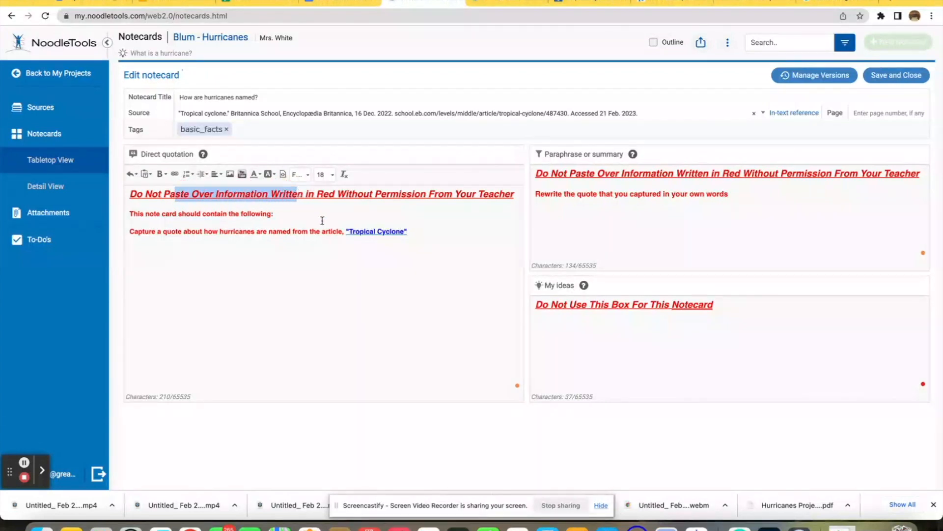
click(418, 231)
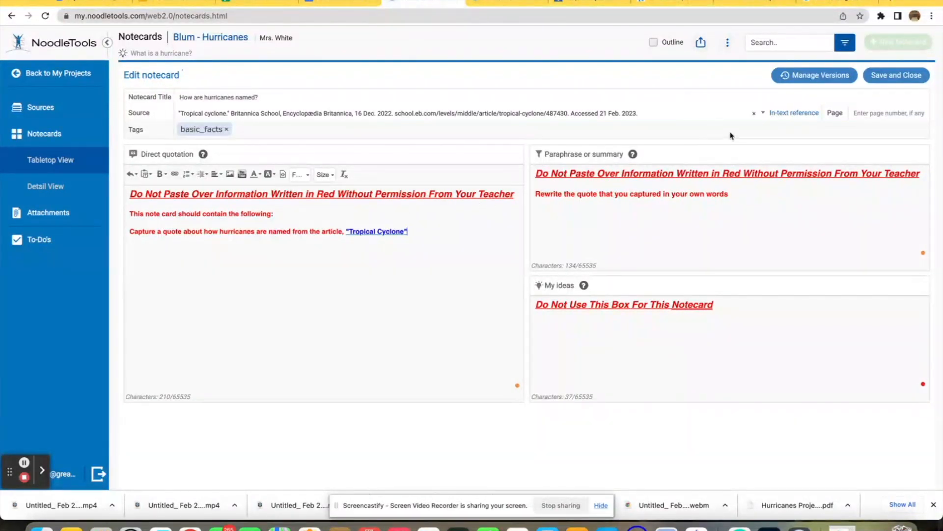
click(891, 79)
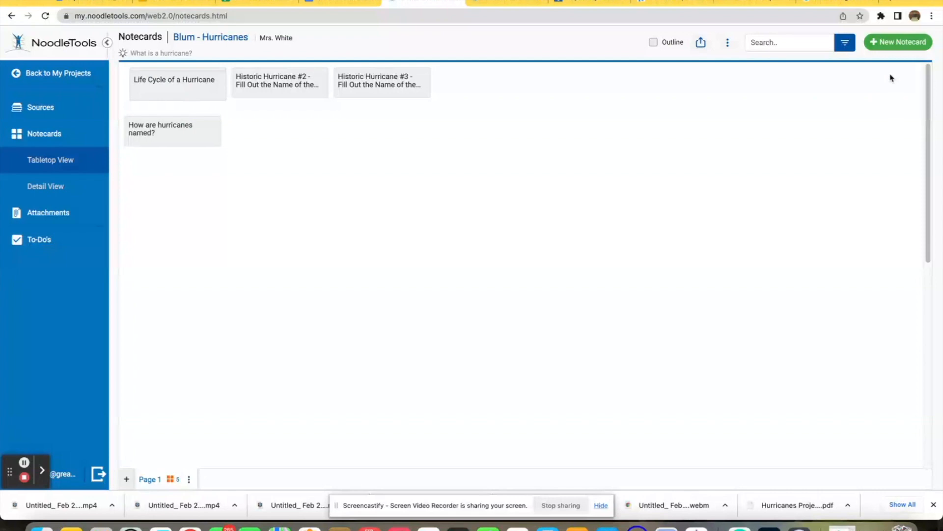
Step: Create a new Life Cycle of a Hurricane notecard and remove its fact_#1 tag
click(919, 45)
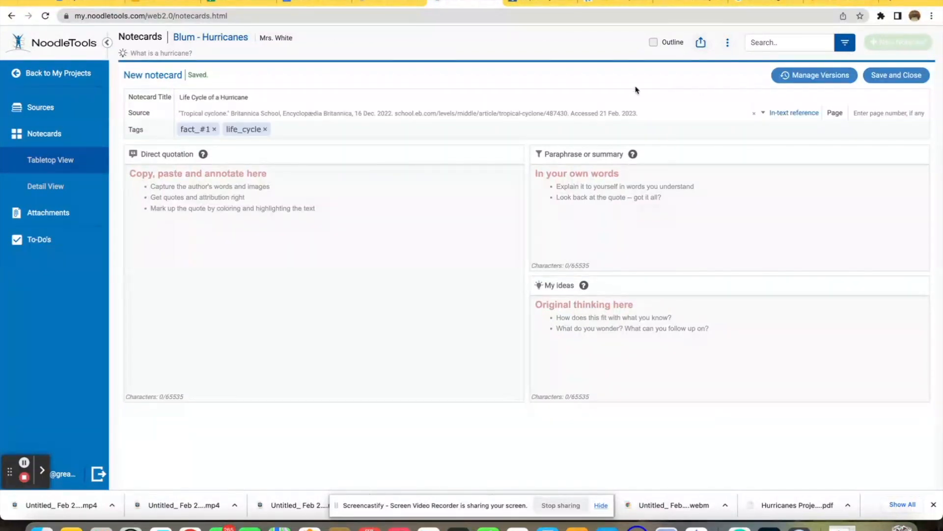
click(195, 96)
click(214, 129)
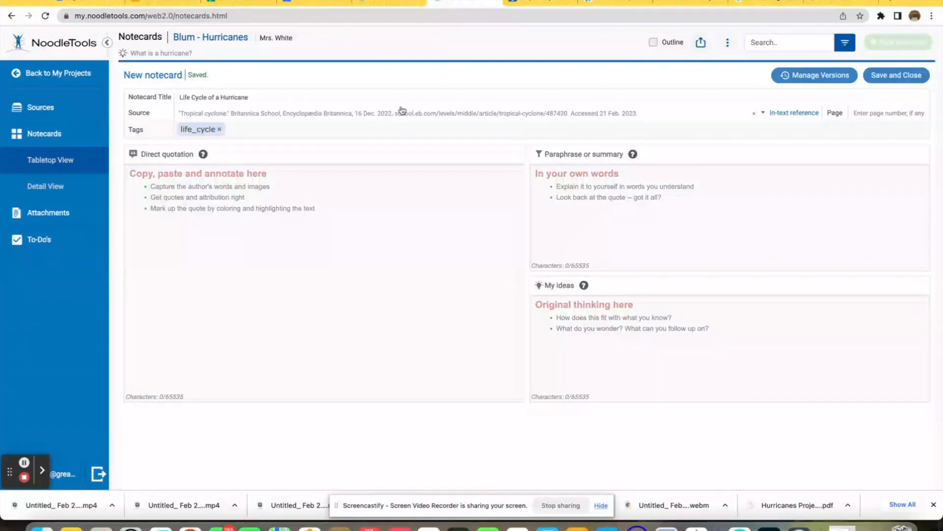
Step: Switch between the Britannica tropical cyclone article and the open notecard tabs to review the source text
click(526, 2)
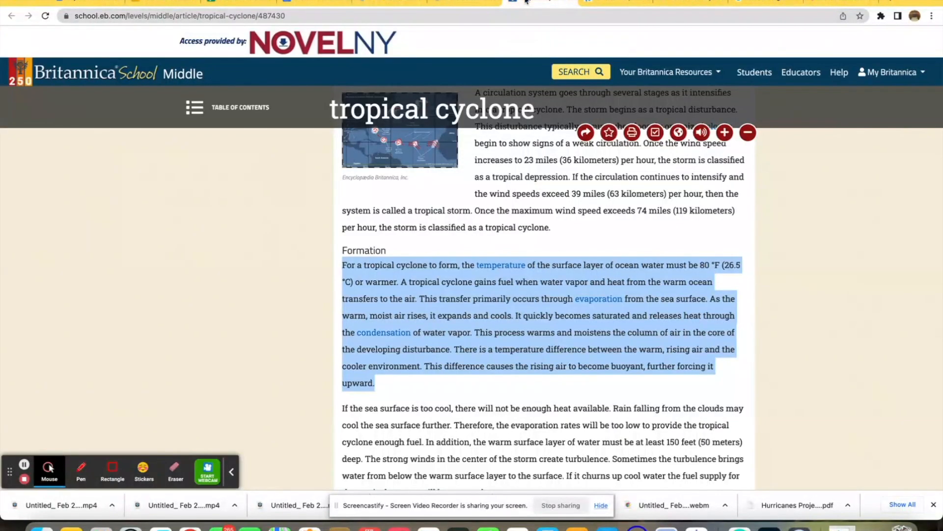
scroll(517, 222, up, 3)
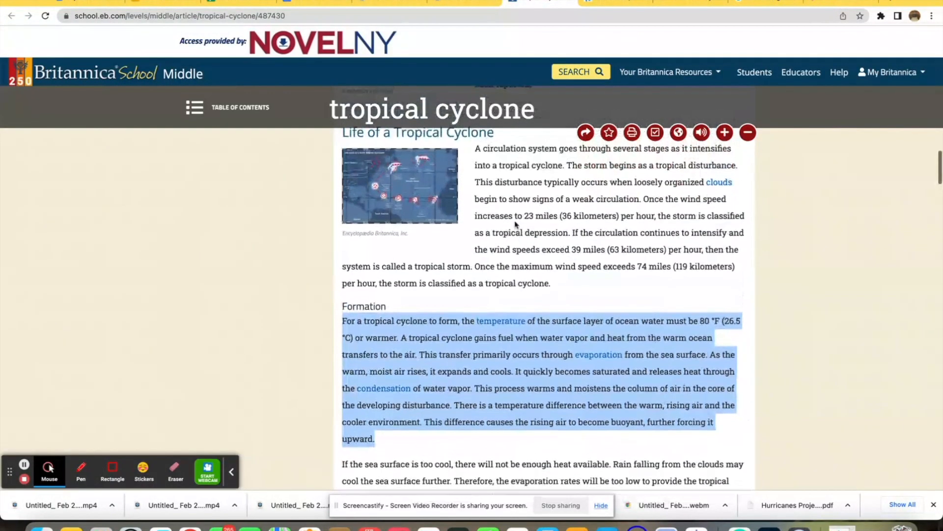
scroll(516, 224, down, 4)
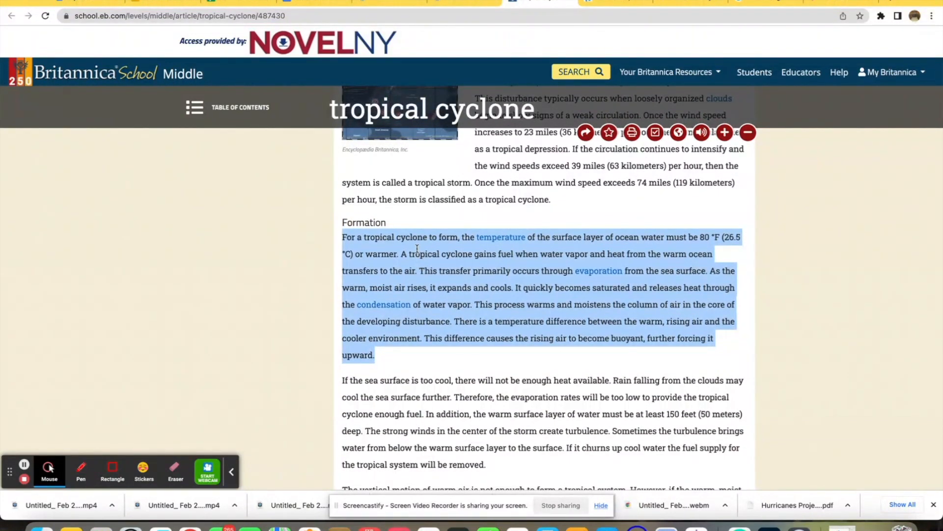
scroll(437, 267, up, 1)
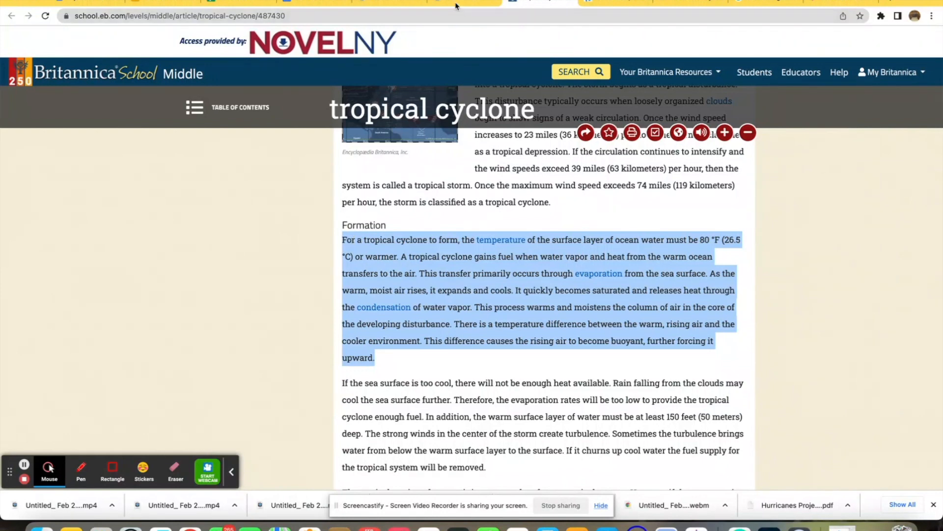
click(393, 2)
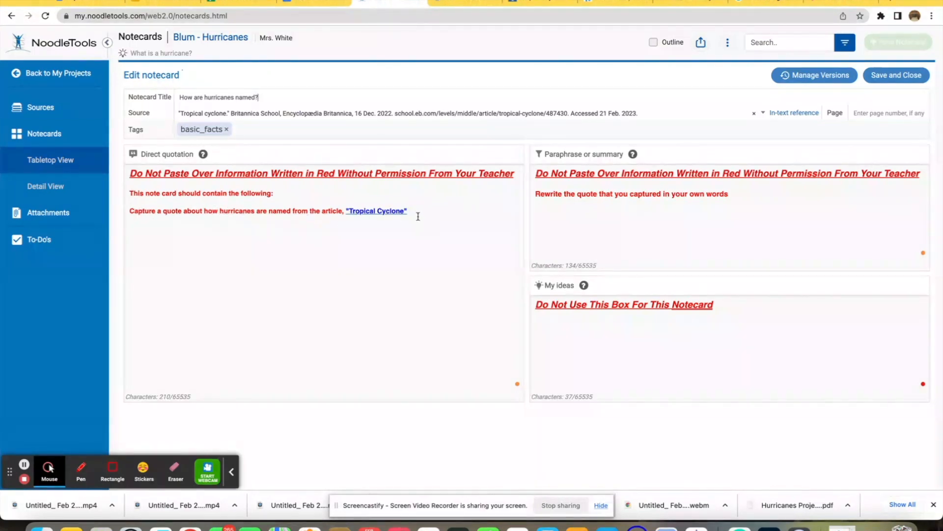
click(457, 4)
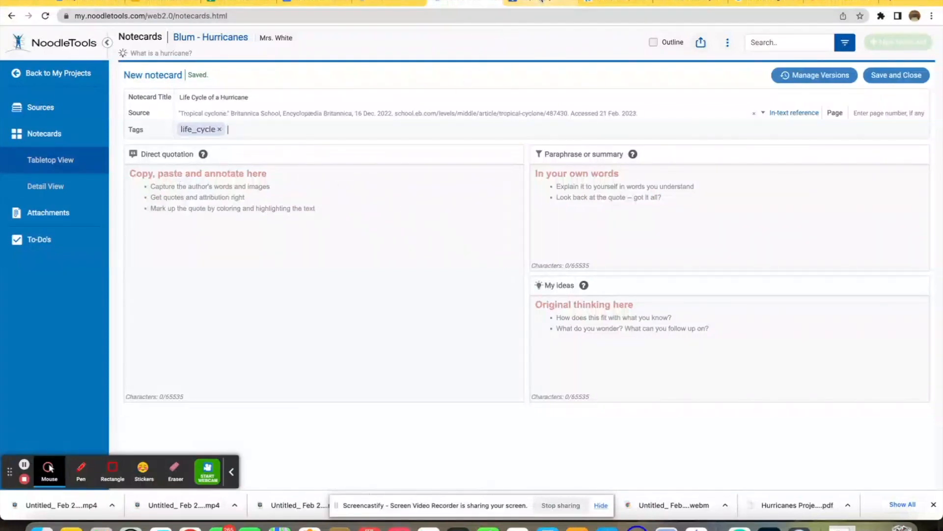
click(543, 3)
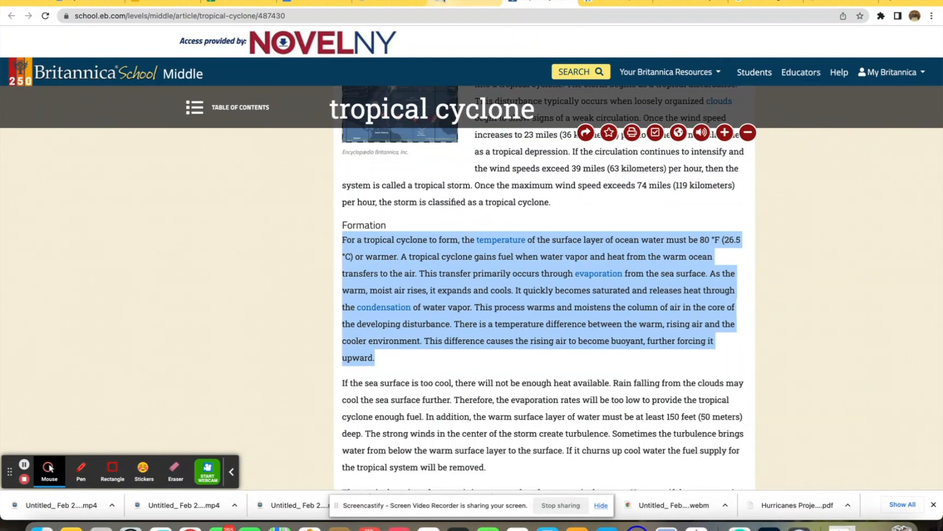
click(464, 3)
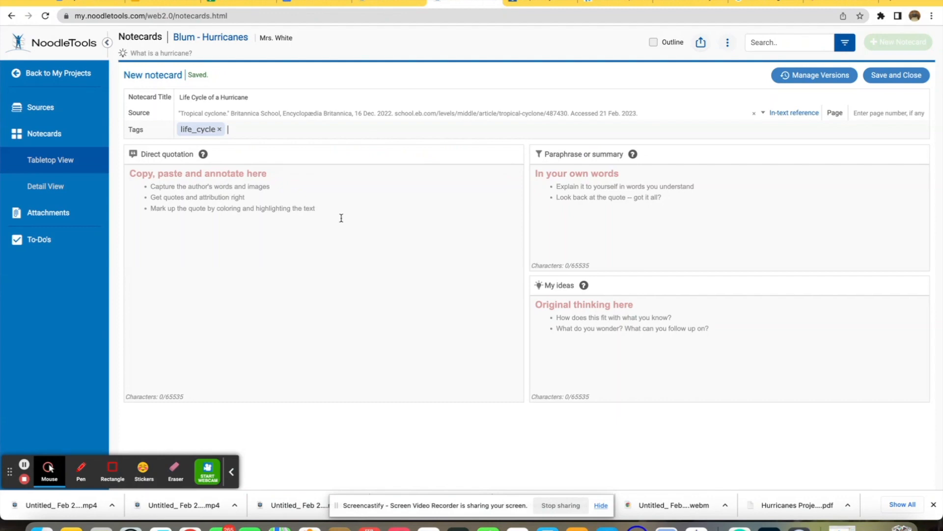
click(549, 2)
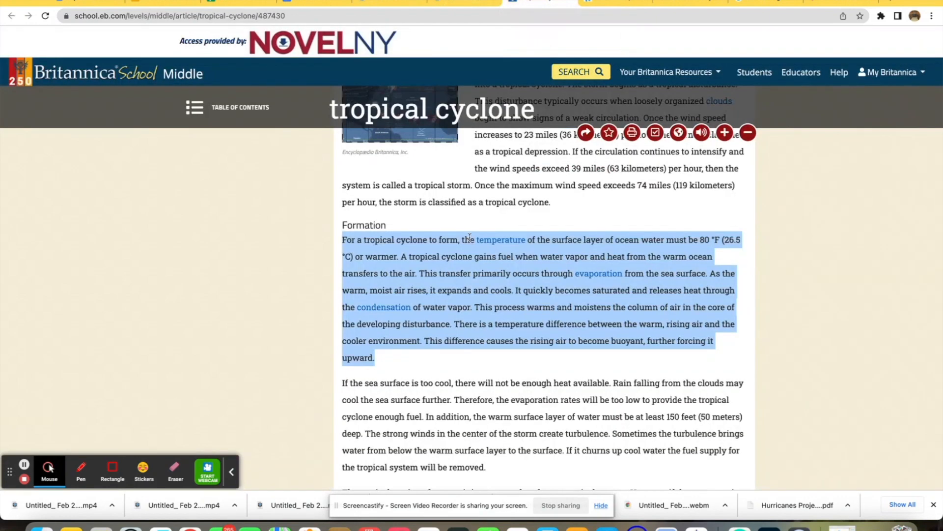
click(384, 3)
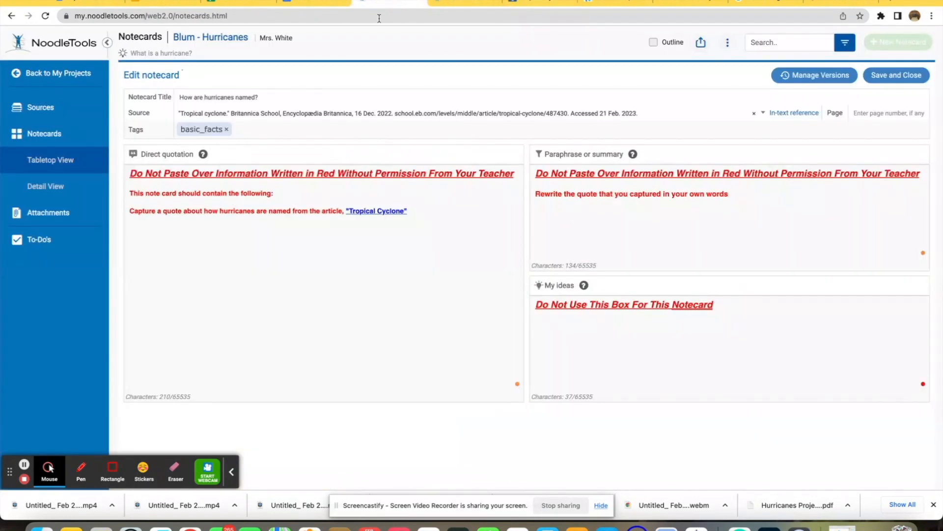
Step: Copy the 'Do Not Paste Over Information Written in Red Without Permission From Your Teacher' heading into the new notecard's direct quotation
click(517, 175)
drag(514, 195, 131, 200)
key(super+c)
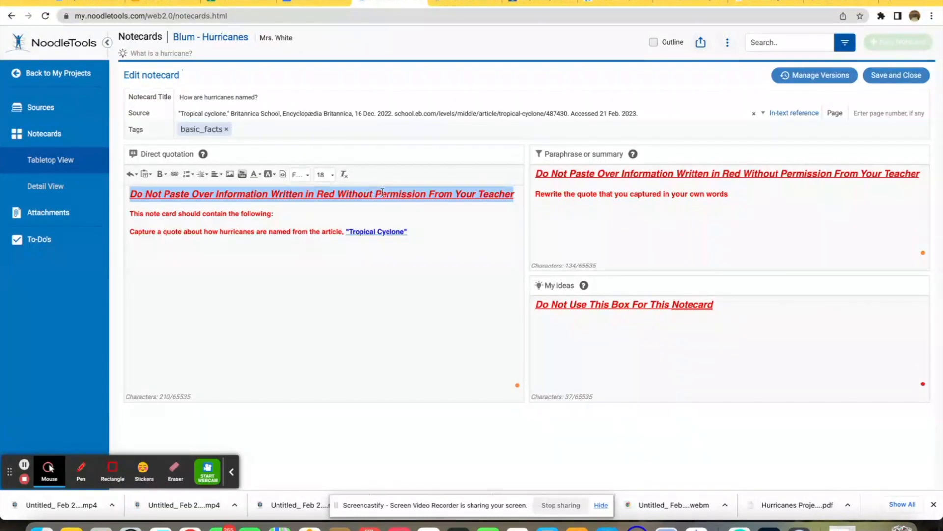
click(457, 3)
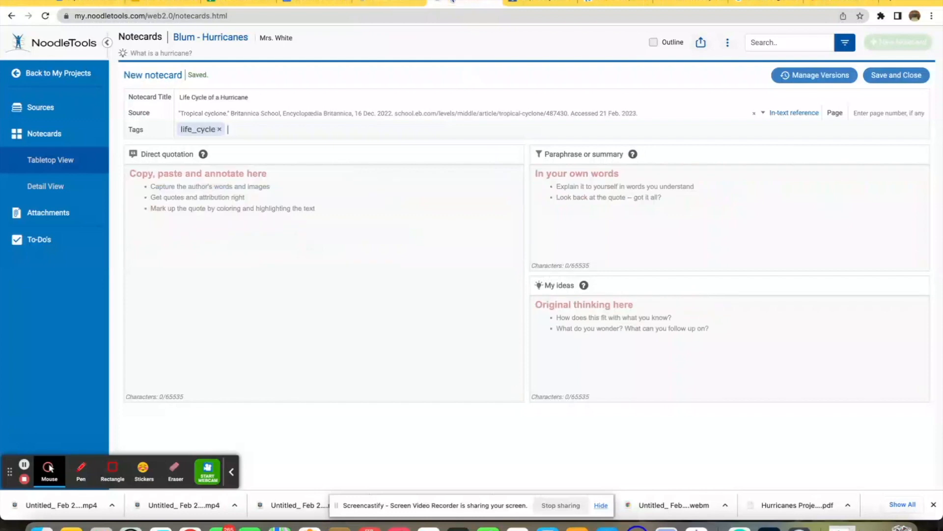
click(248, 200)
key(super+v)
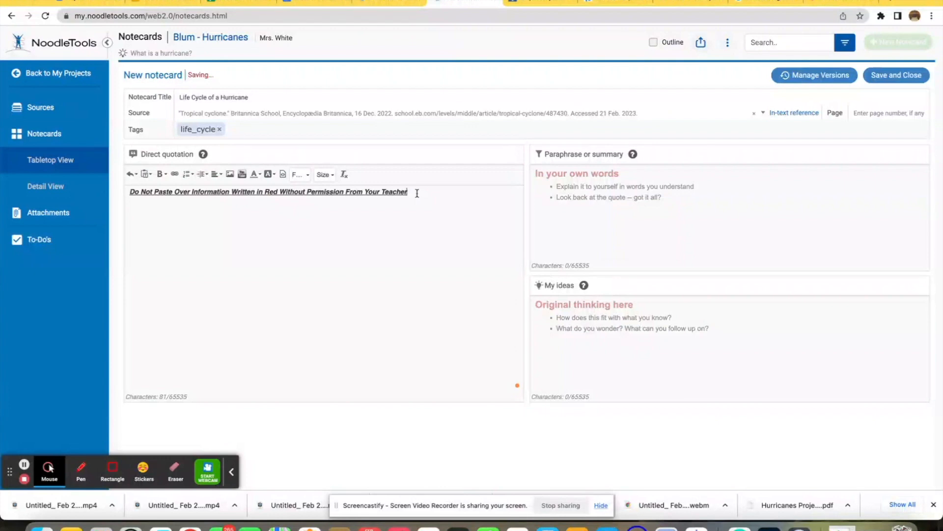
Step: Add the line 'Please use the article titled, Tropical Cyclone to fill in the following guided notes:' below the heading
key(Return)
text(the article titled, Tropical Cyclone to fill in the following guided notes:)
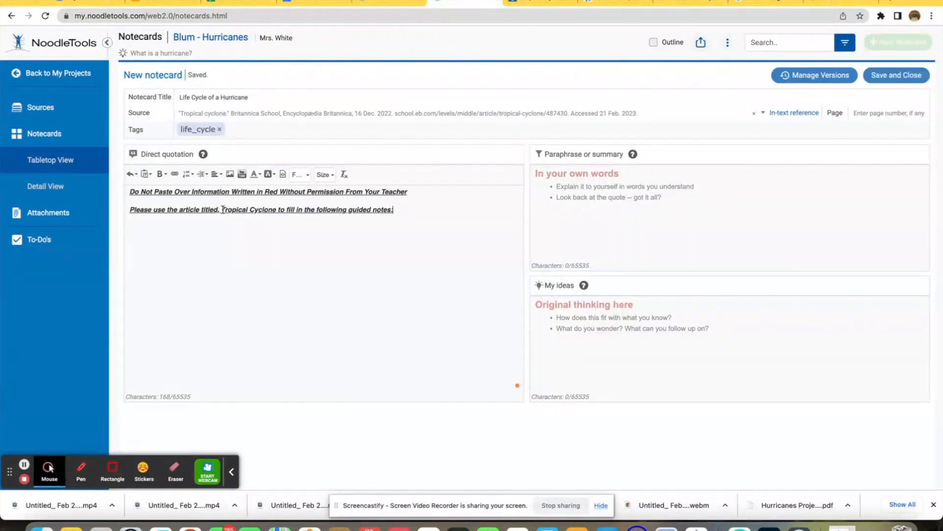
Step: Link the words Tropical Cyclone to the article URL copied from the Britannica citation dialog
drag(223, 209, 277, 212)
click(541, 3)
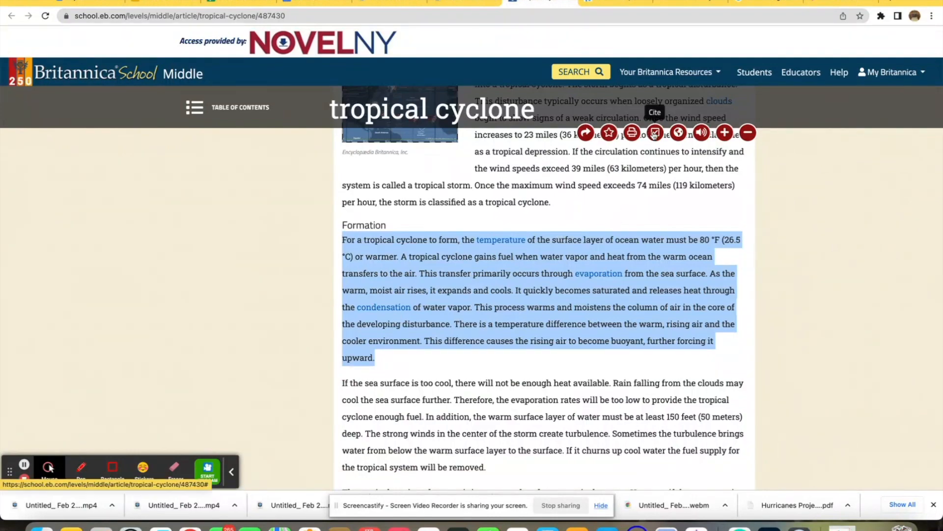
click(655, 133)
drag(366, 220, 437, 240)
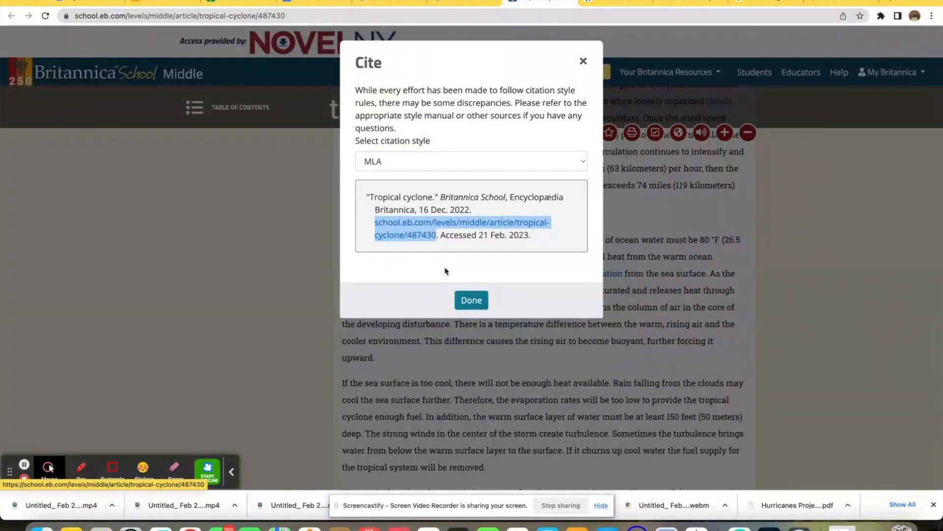
click(469, 300)
click(467, 3)
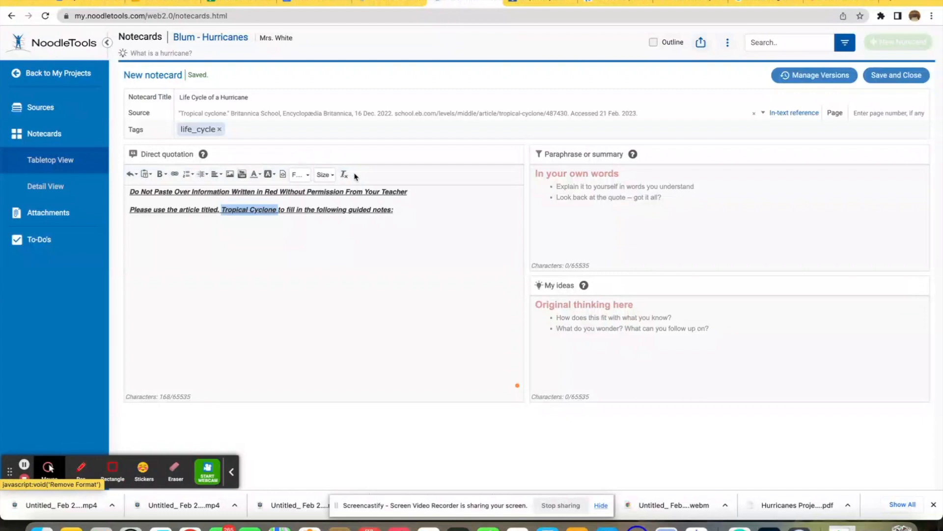
click(175, 176)
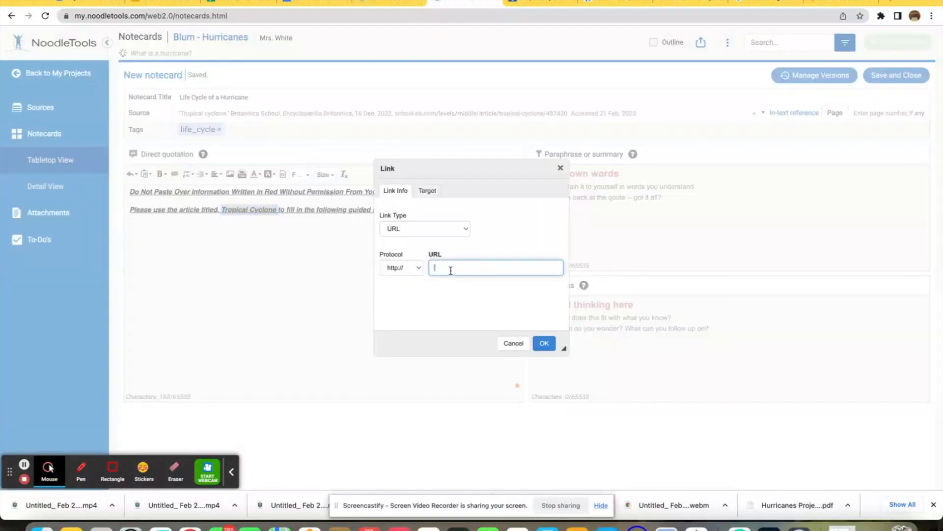
key(super+v)
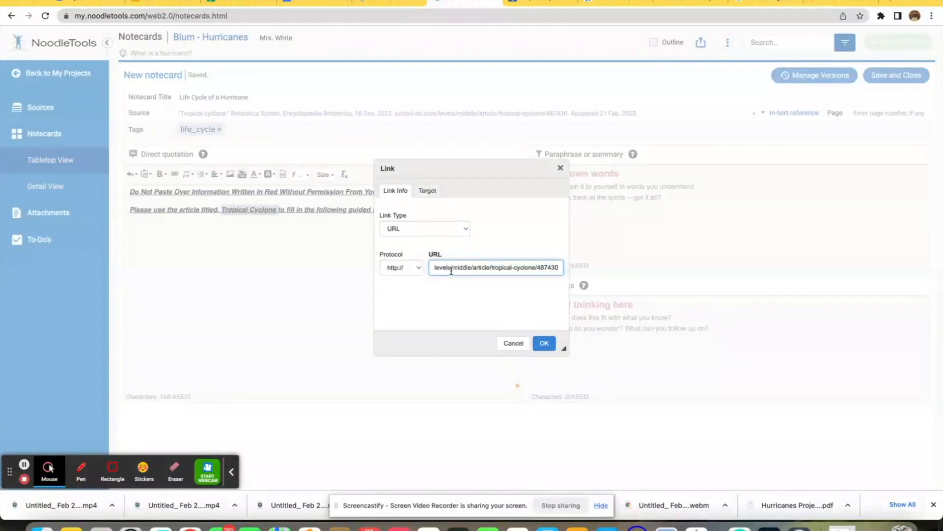
click(545, 343)
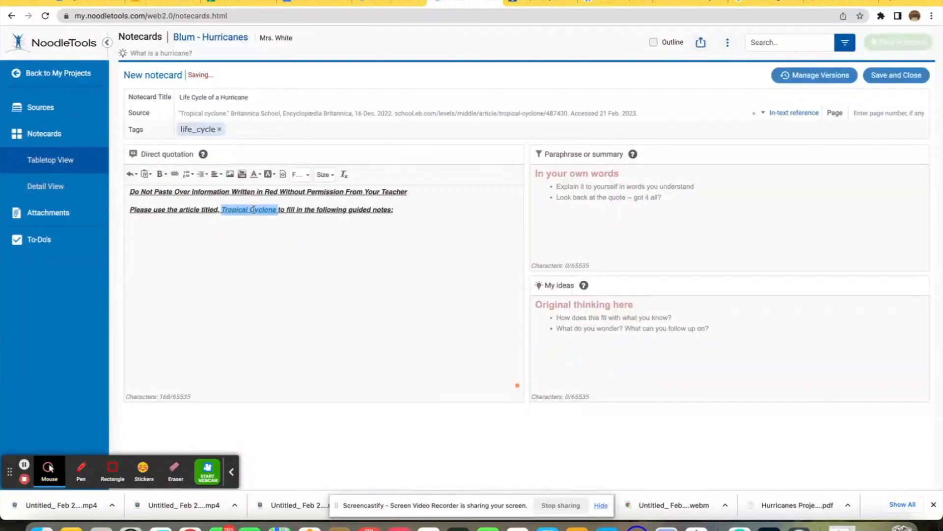
Step: Check the Tropical cyclone source's live web page link from the project's Sources list
click(291, 209)
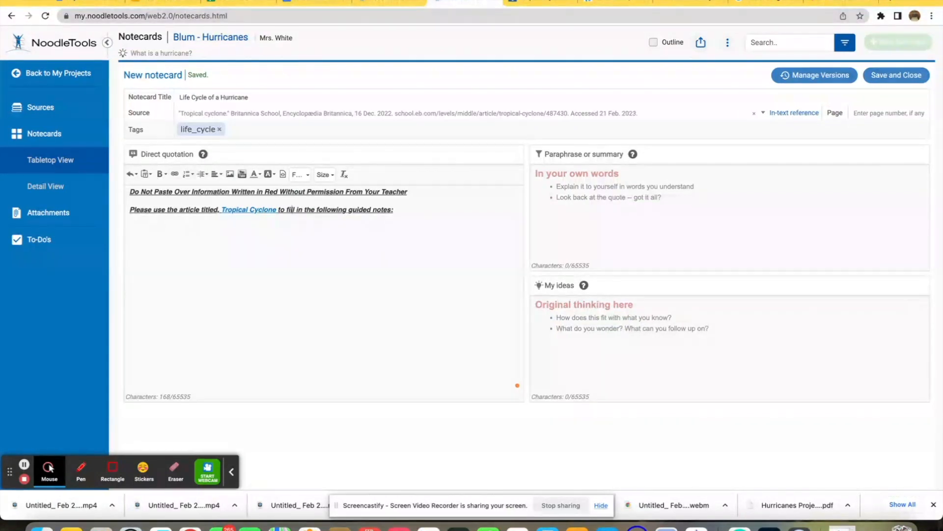
click(391, 1)
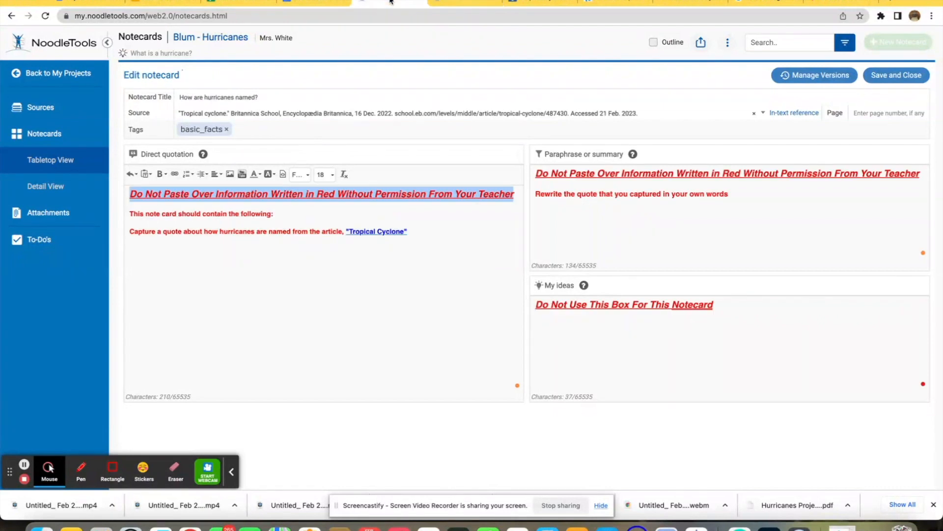
click(34, 109)
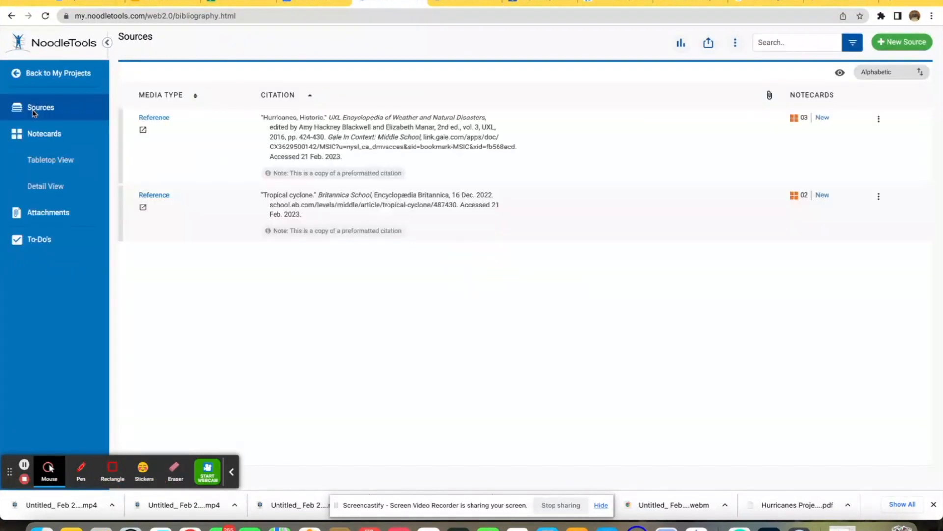
click(143, 208)
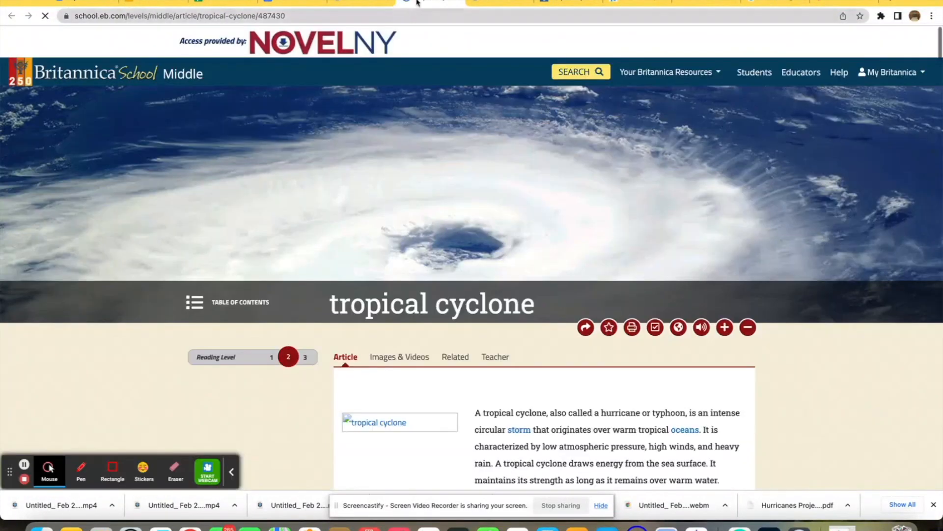
click(457, 5)
click(437, 4)
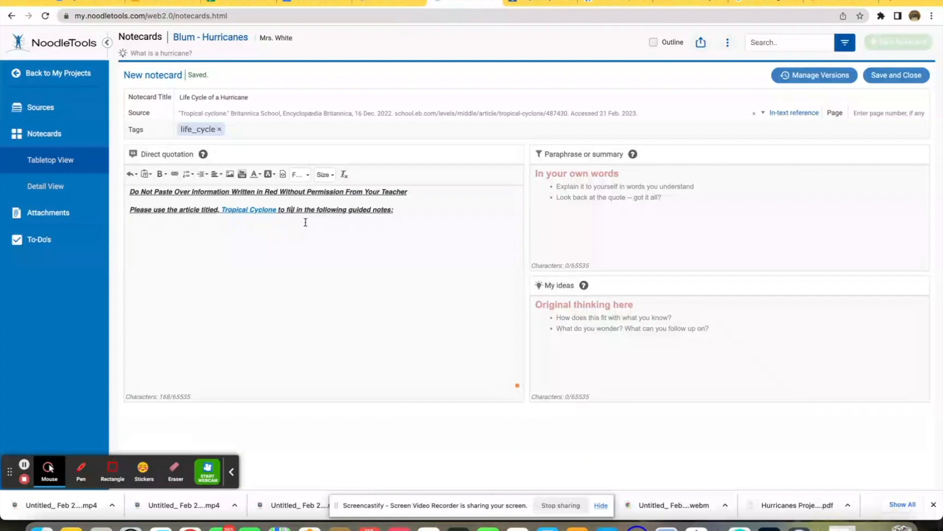
Step: Add two blank lines after the instruction line in the direct quotation and return to the article
click(414, 216)
key(Return)
key(Return)
click(540, 4)
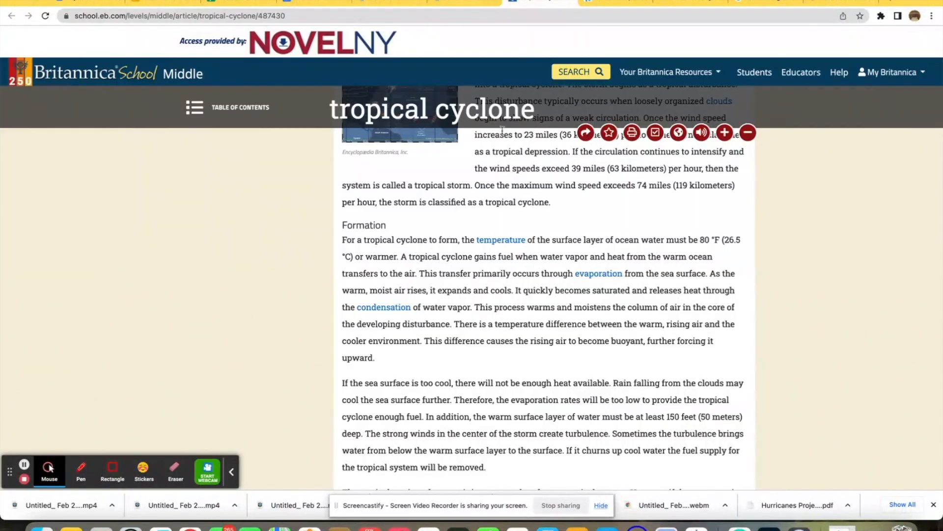
Step: Copy the Formation paragraph from the Britannica article and paste it into the direct quotation below the instruction line
drag(390, 362, 333, 252)
key(ctrl+c)
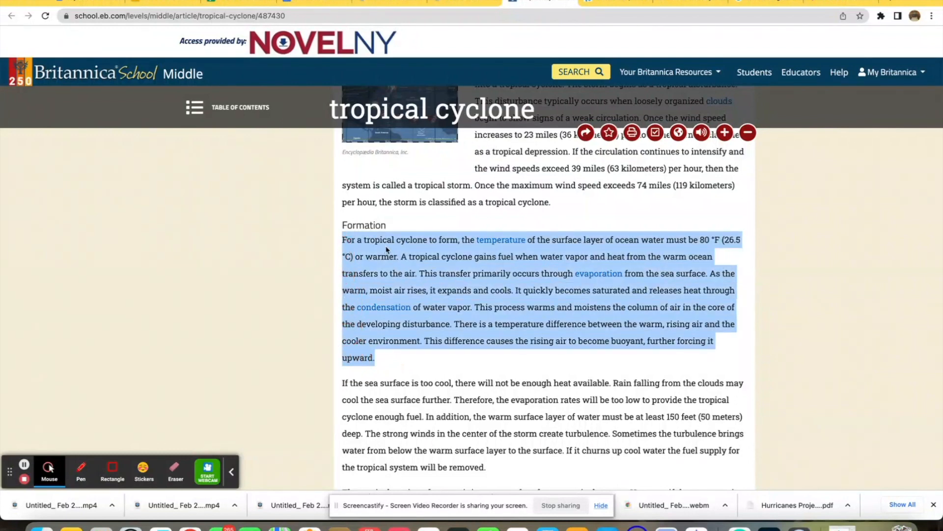
click(465, 4)
click(189, 343)
key(ctrl+v)
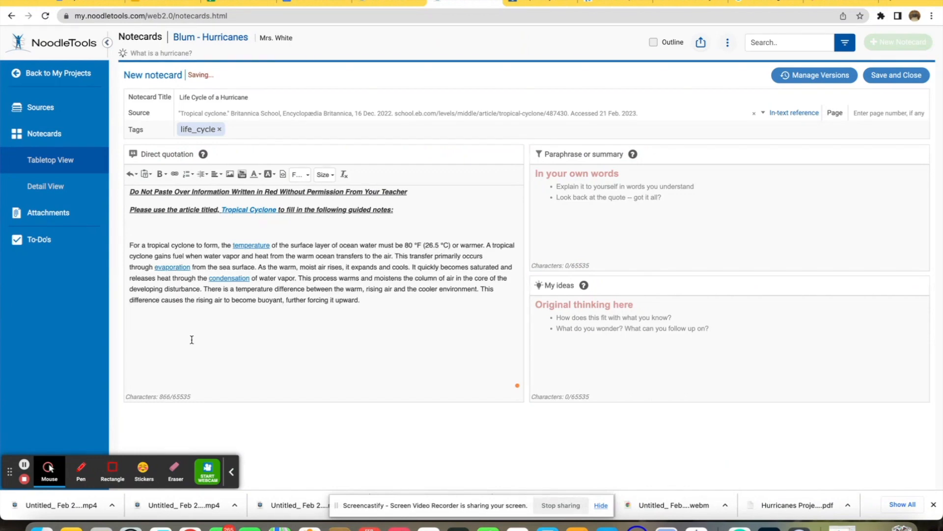
Step: Replace 'tropical cyclone' in the pasted first sentence with the words 'please fill in this section'
click(147, 247)
click(164, 247)
drag(196, 245, 153, 246)
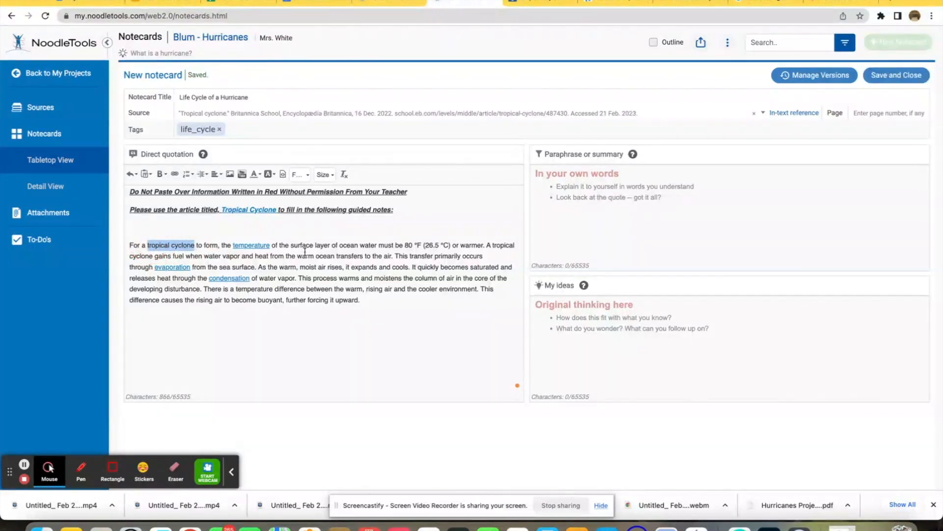
text(please f)
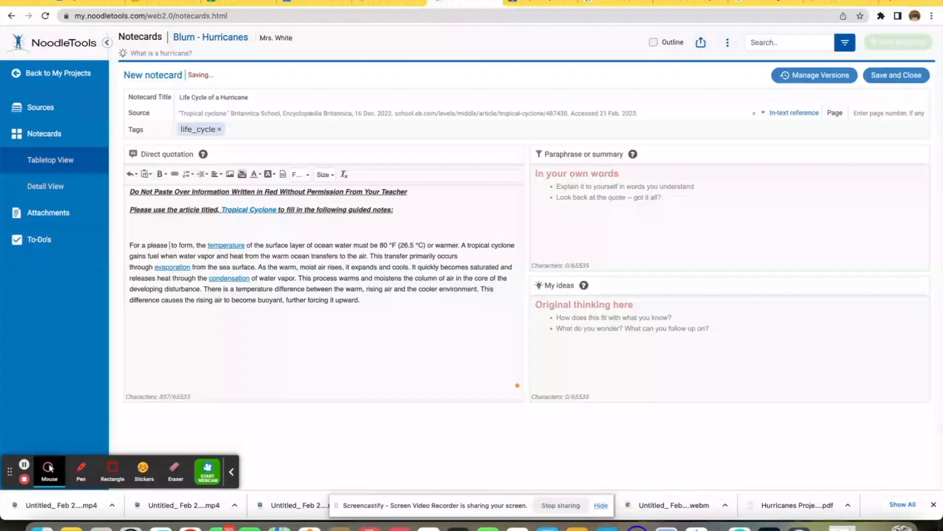
text(ill in this )
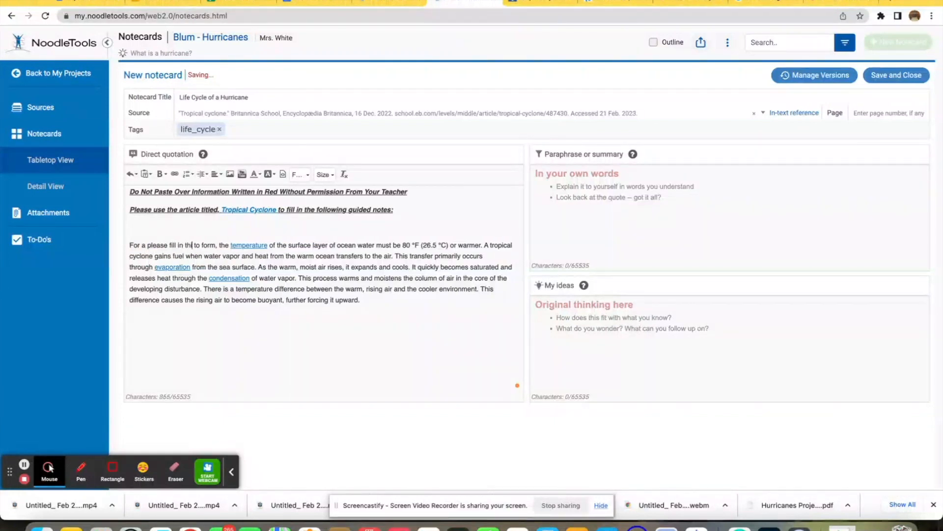
text(se)
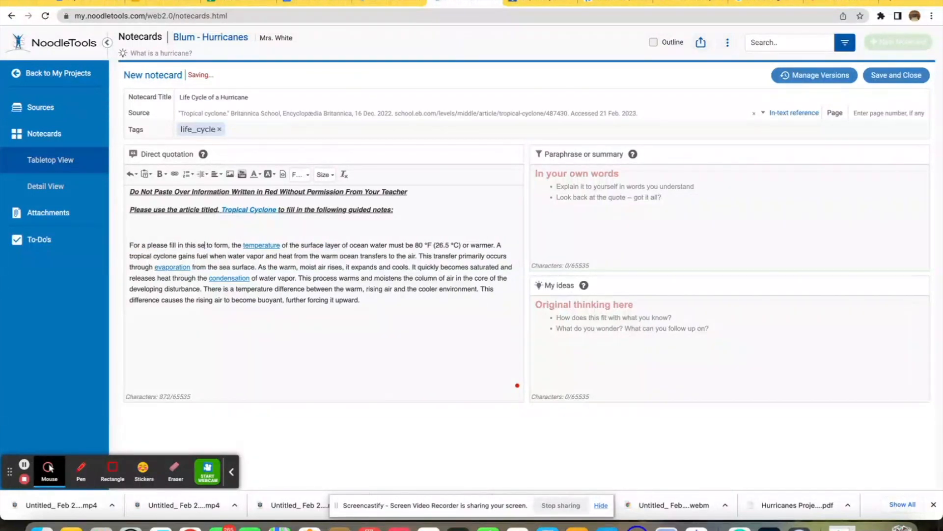
text(ction)
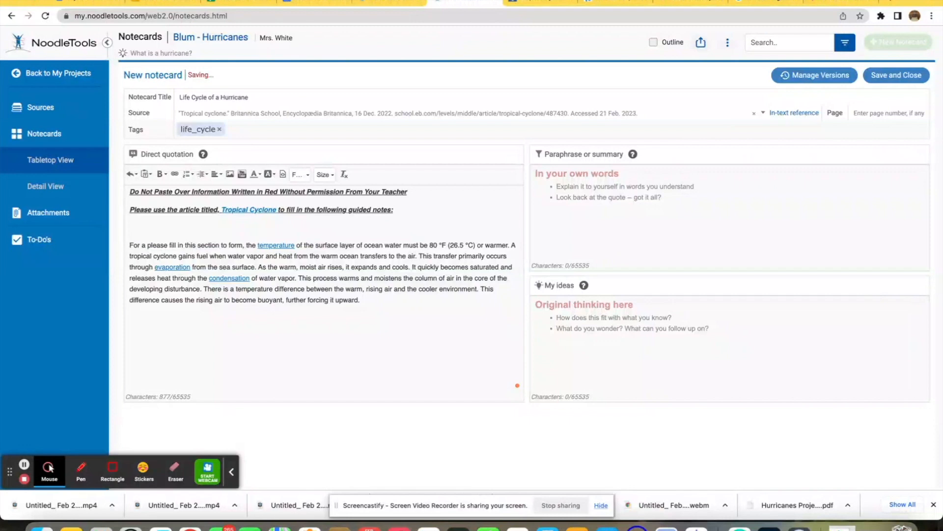
Step: Make the phrase 'please fill in this section' bold and blue
drag(148, 246, 218, 247)
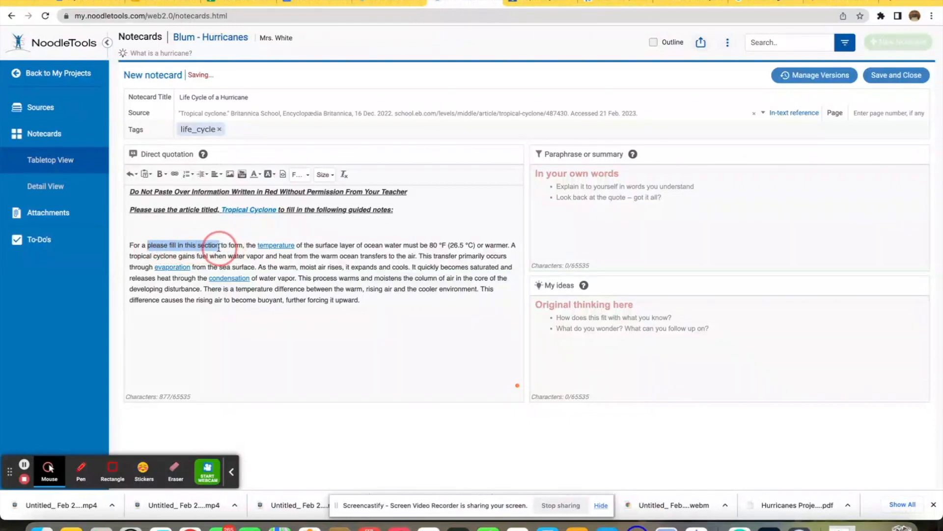
click(163, 174)
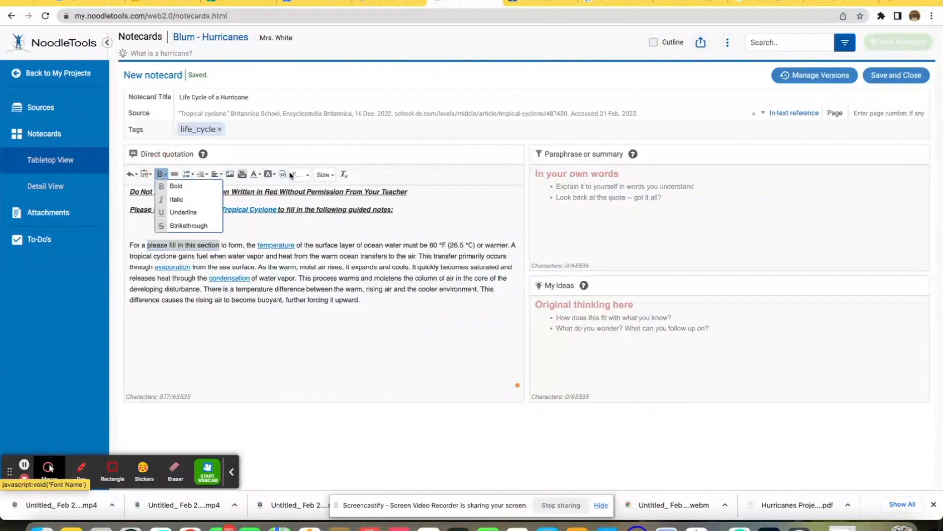
click(193, 186)
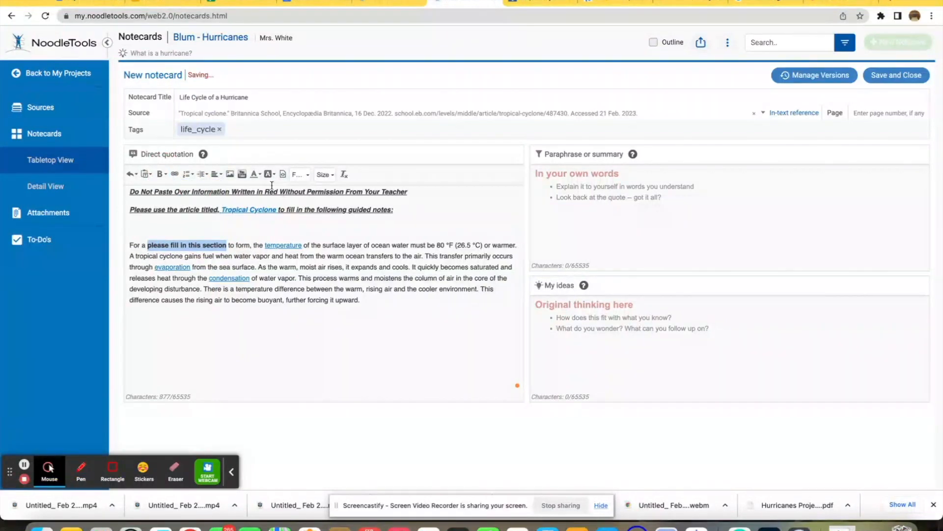
click(253, 174)
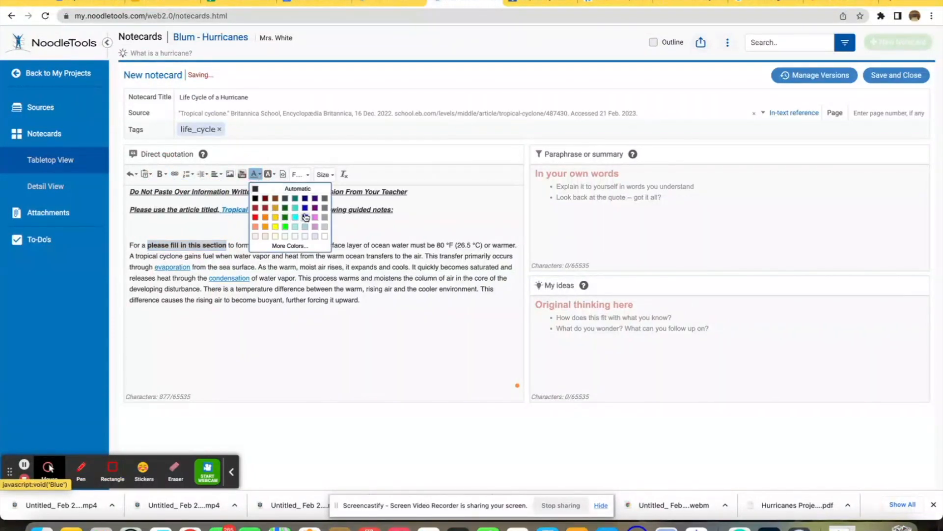
click(305, 219)
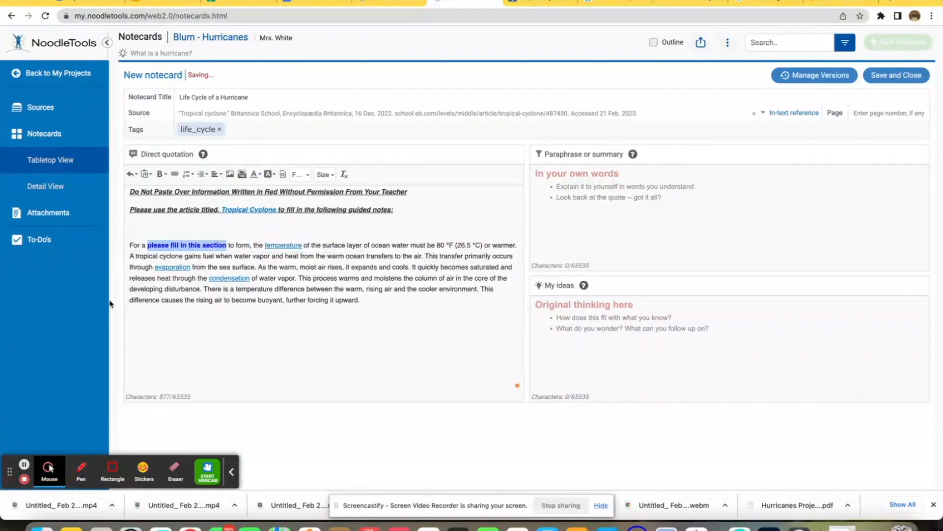
Step: Make the words 'For a' and 'to form, the' bold and red
drag(127, 245, 146, 246)
click(254, 174)
click(250, 220)
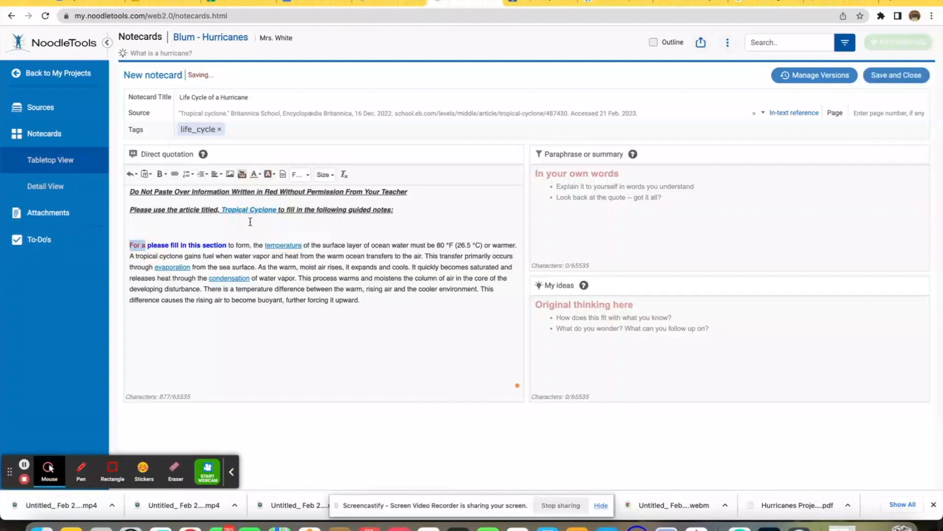
click(160, 175)
click(173, 189)
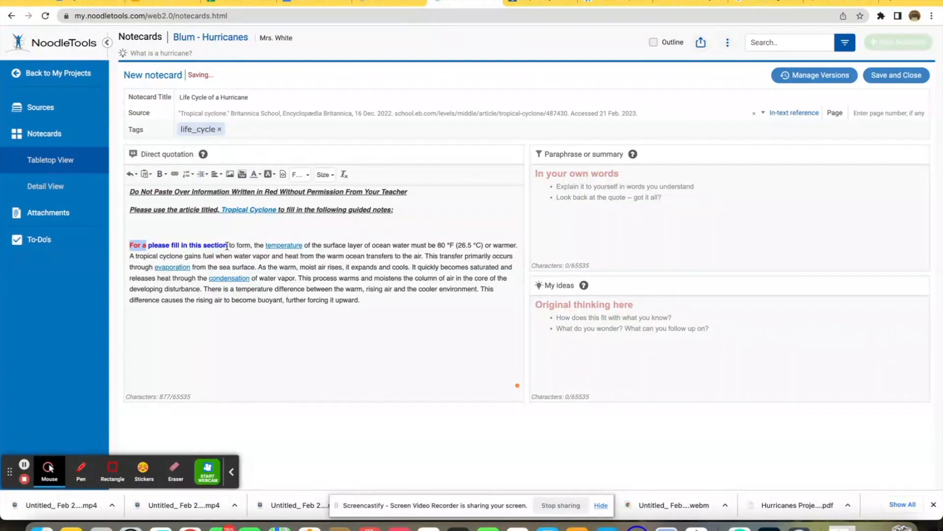
drag(226, 245, 263, 247)
click(255, 174)
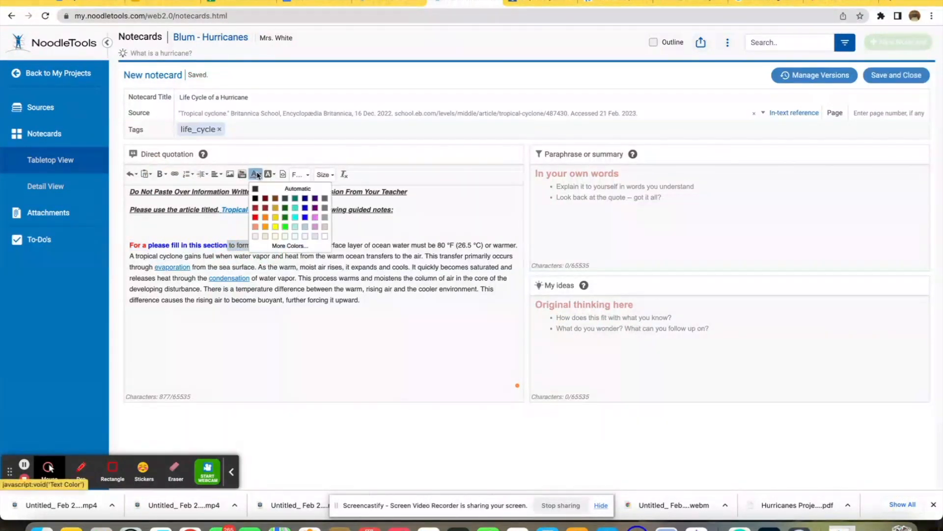
click(256, 211)
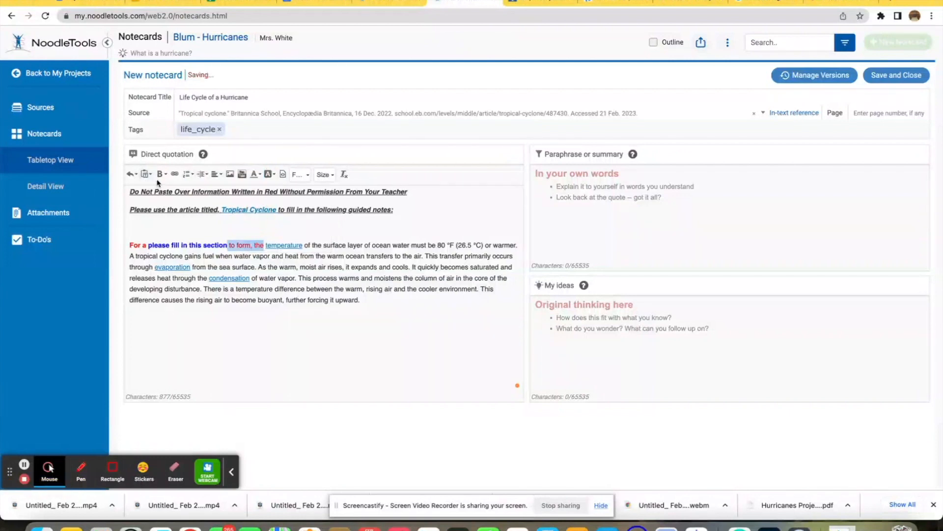
click(161, 175)
click(178, 187)
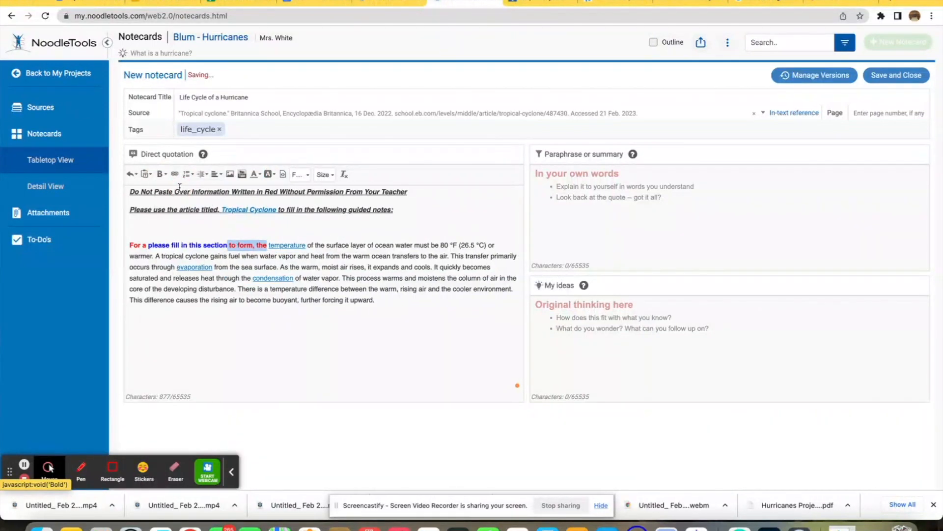
click(294, 257)
click(308, 246)
Step: Copy the blue placeholder phrase and paste it over the word 'temperature'
drag(227, 246, 149, 244)
key(super+c)
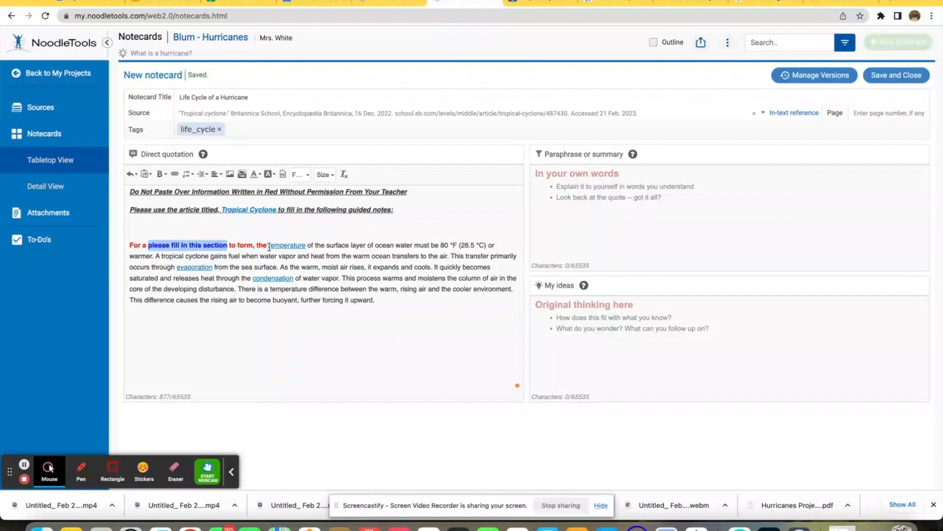
drag(269, 247, 305, 247)
key(super+v)
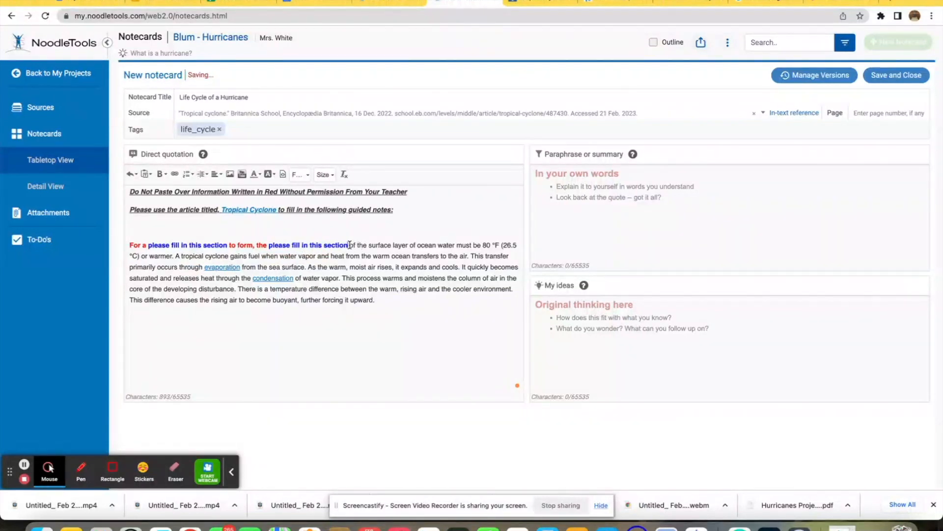
Step: Make 'of the surface layer of ocean water must be' bold and red
drag(350, 245, 485, 247)
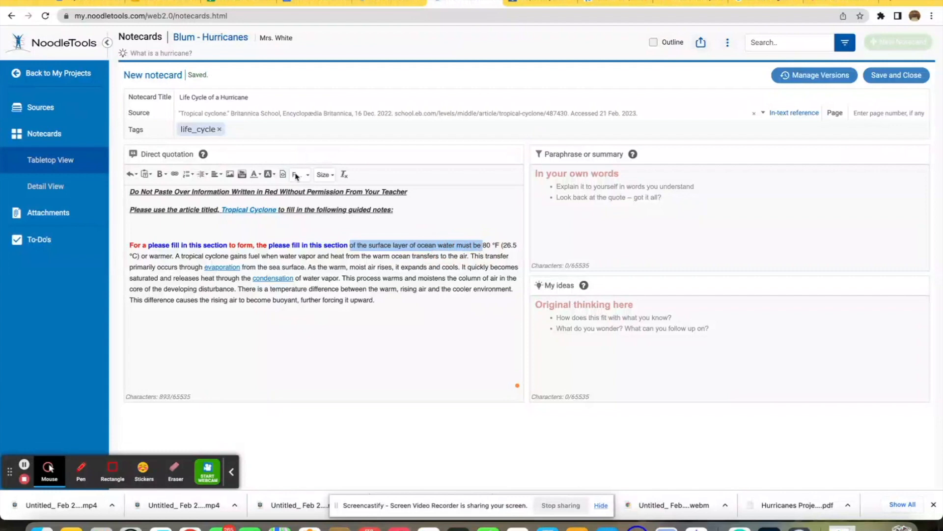
click(256, 174)
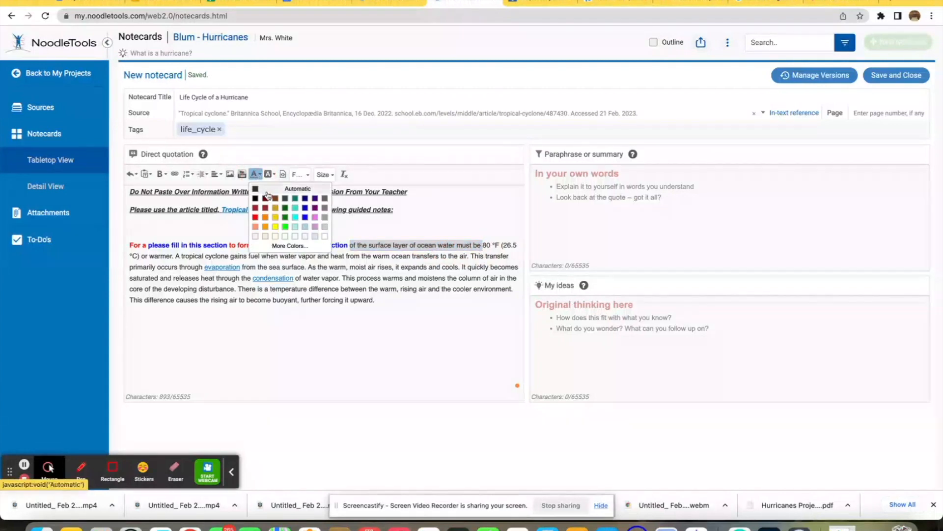
click(255, 222)
click(161, 174)
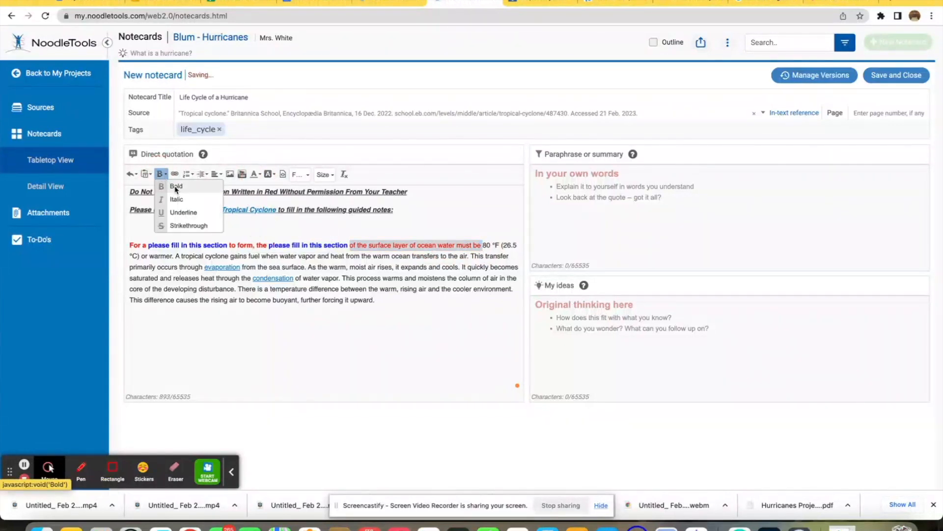
click(176, 188)
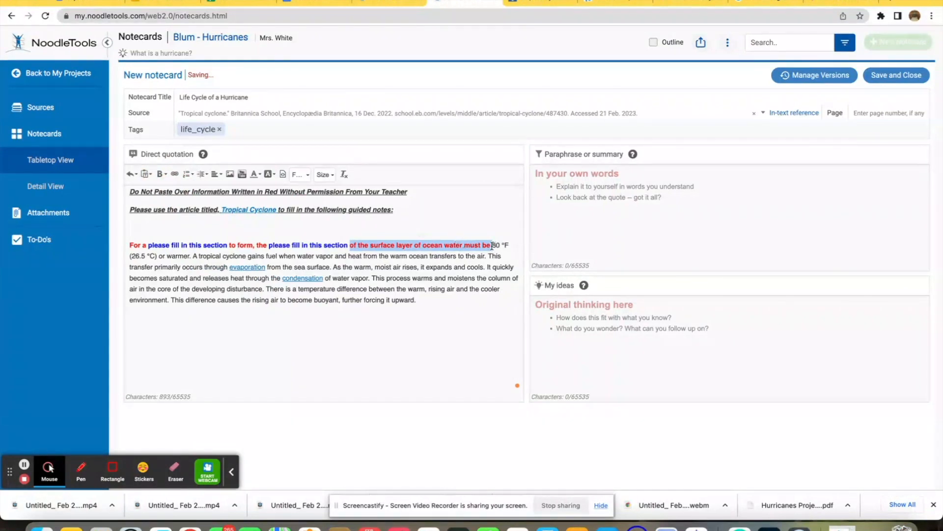
Step: Replace '80 °F (26.5 °C) or warmer' with the blue placeholder phrase
drag(493, 244, 190, 255)
key(super+v)
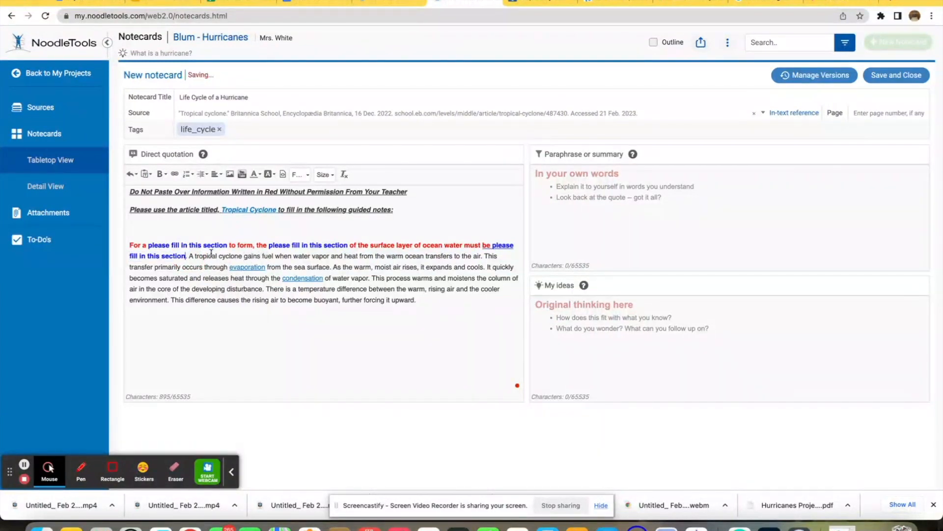
Step: Make the sentence about the tropical cyclone gaining fuel bold and red, replacing 'warm ocean' with the placeholder phrase
drag(189, 258, 405, 256)
click(256, 174)
click(257, 219)
click(161, 174)
click(169, 190)
key(super+v)
drag(484, 257, 266, 268)
click(255, 174)
click(257, 218)
Step: Color the following sentences red, replacing evaporation, condensation, 'warms and moistens' and 'cooler environment' with the placeholder phrase
drag(370, 269, 394, 300)
click(257, 218)
key(super+v)
click(255, 175)
click(257, 218)
key(super+v)
click(256, 174)
click(257, 218)
click(256, 175)
click(384, 356)
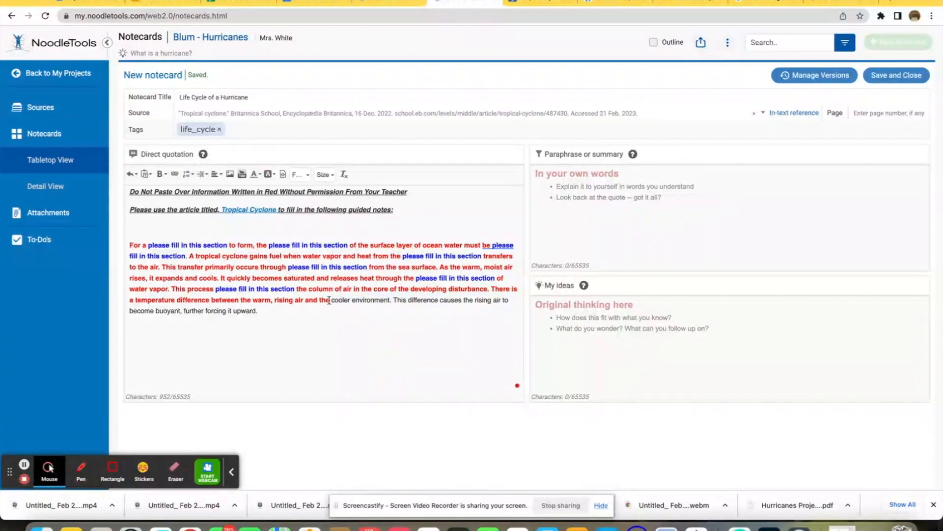
drag(332, 300, 389, 302)
key(super+v)
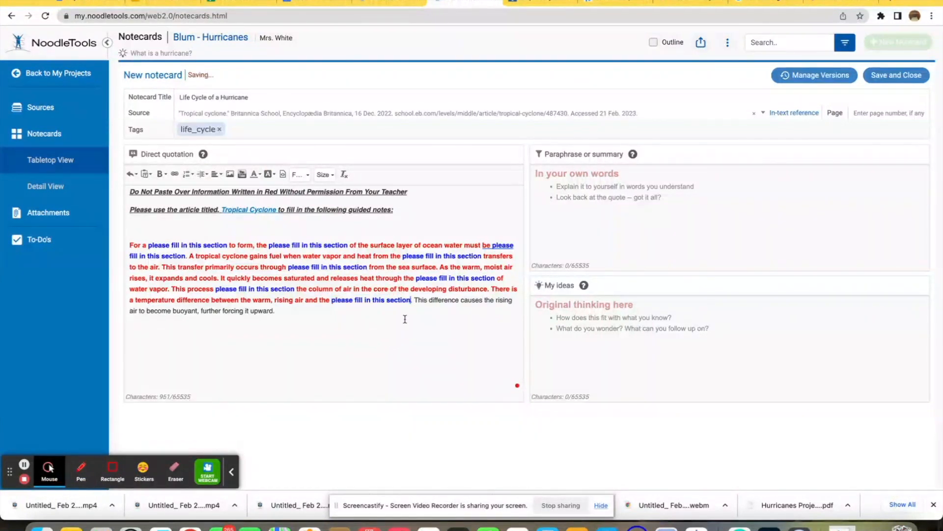
Step: Make the last sentence bold and red, replacing 'upward' with the placeholder phrase
drag(416, 300, 250, 311)
click(256, 175)
click(256, 217)
click(161, 174)
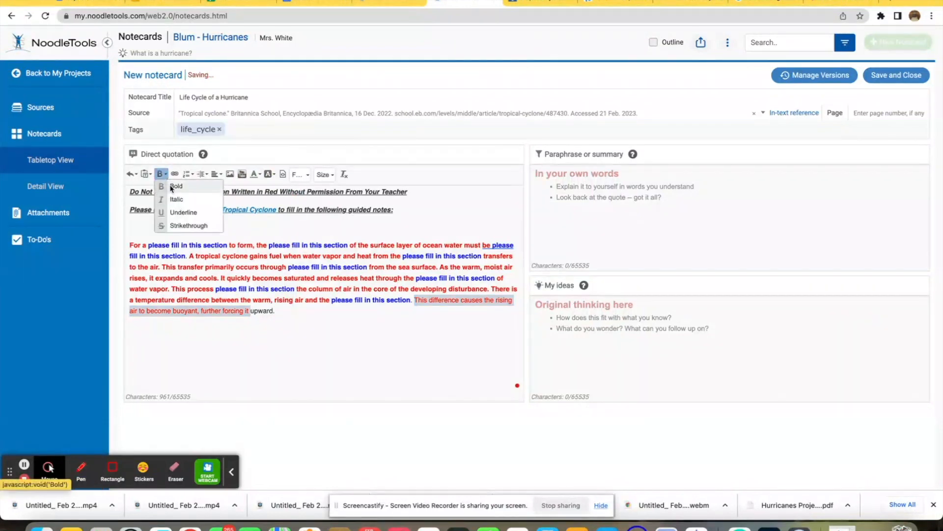
click(176, 186)
double_click(286, 313)
key(super+v)
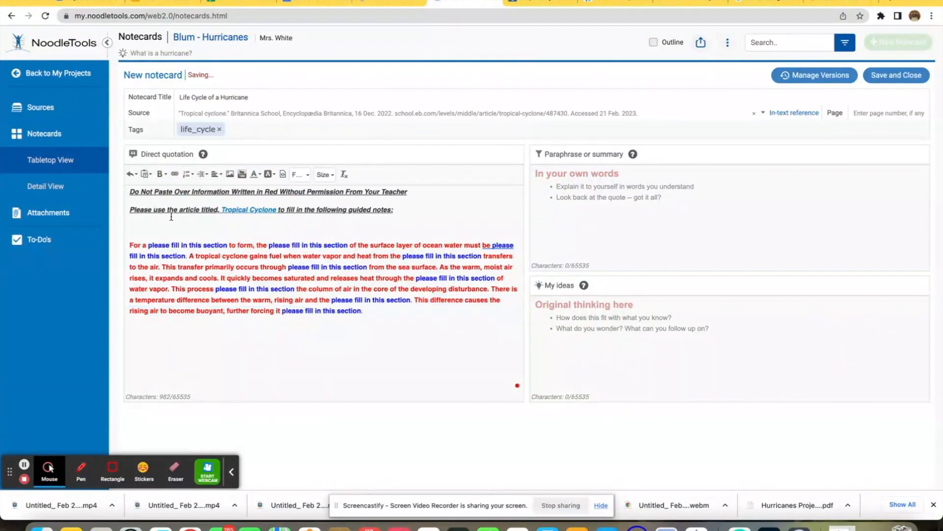
Step: Set the 'Do Not Paste Over Information Written in Red' heading to size 18 and color it red
drag(411, 192, 99, 192)
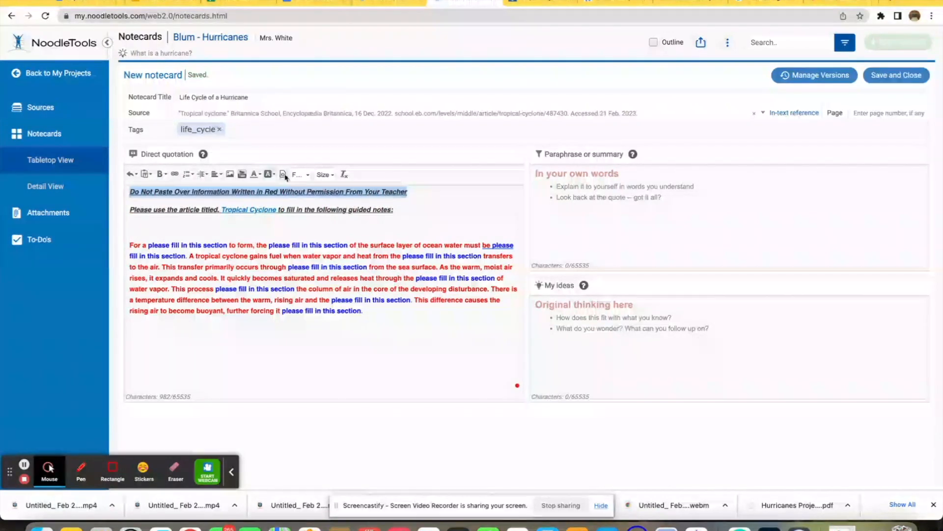
click(325, 174)
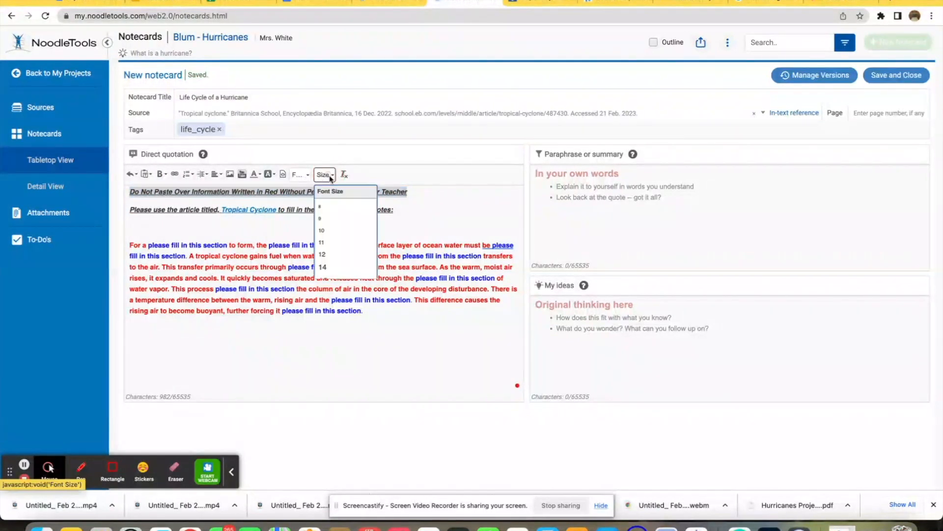
scroll(334, 269, down, 2)
click(332, 268)
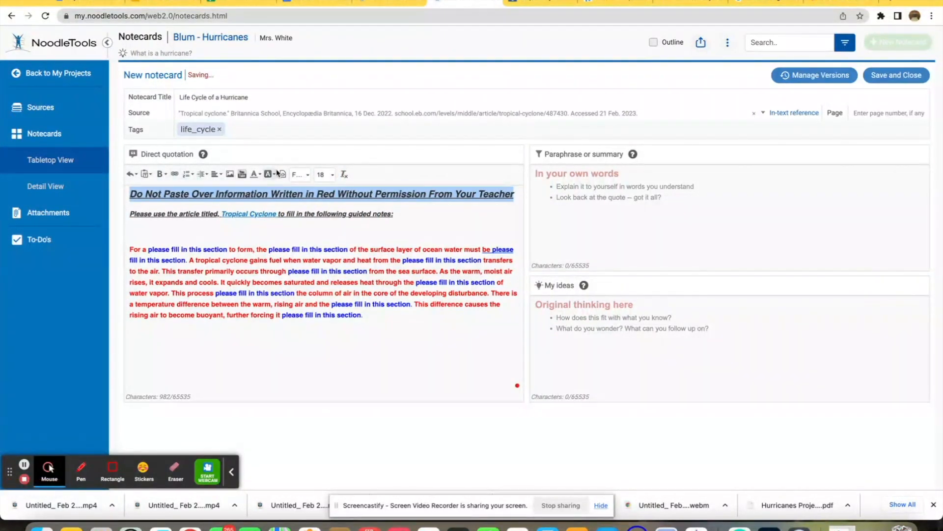
click(260, 174)
click(261, 215)
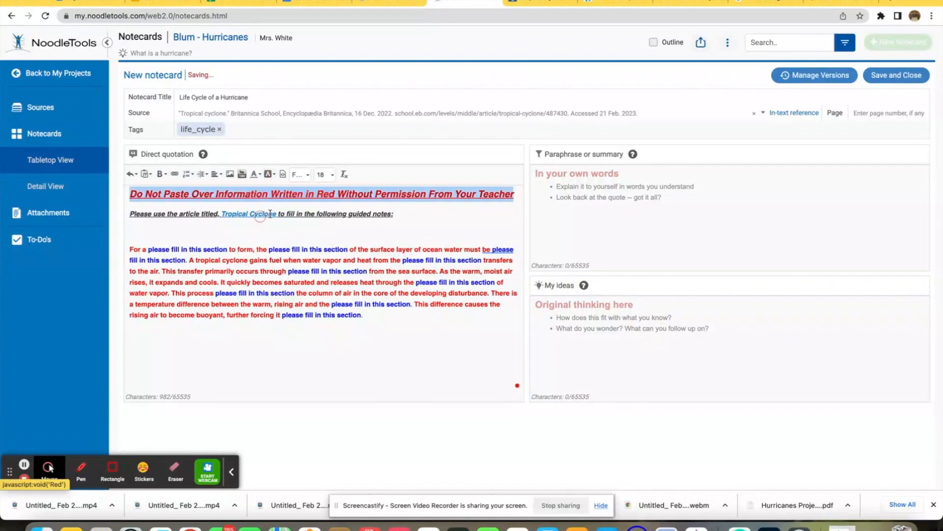
Step: Color the 'Please use the article titled…' instruction line red
drag(400, 215, 119, 215)
click(254, 174)
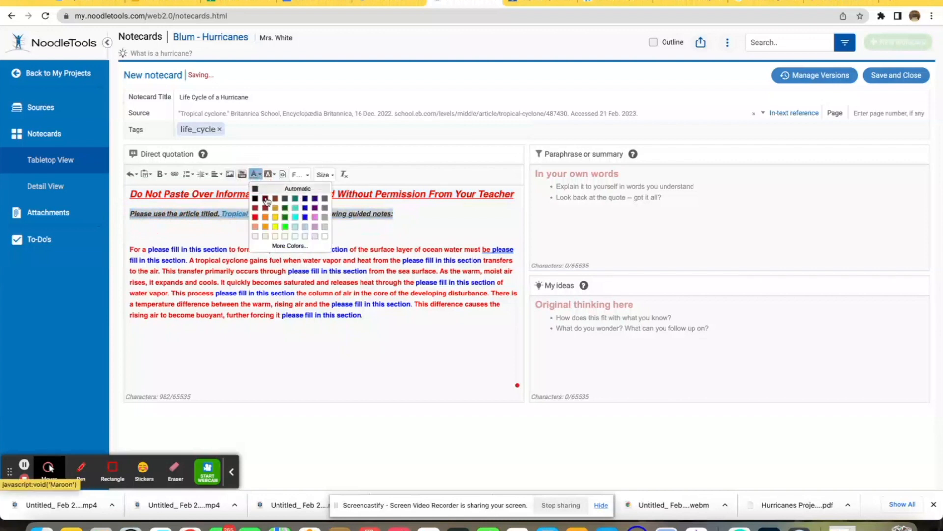
click(255, 217)
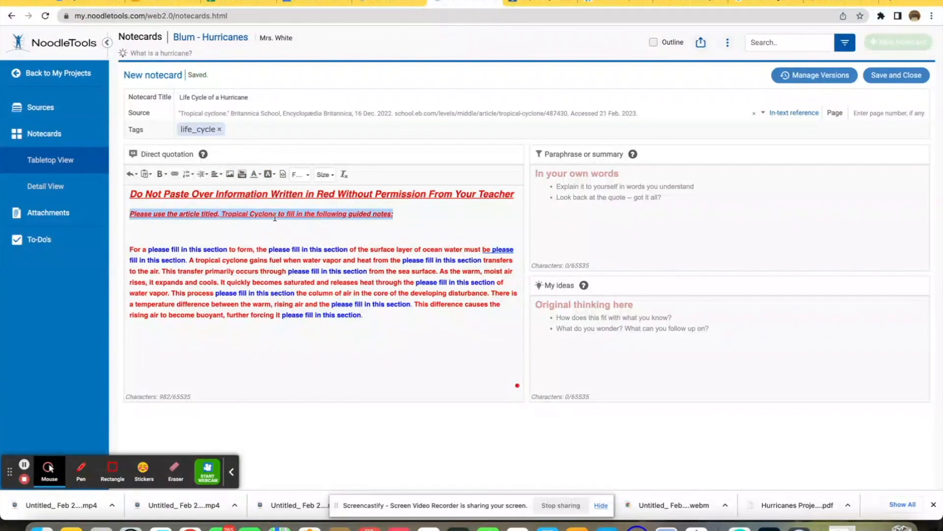
Step: Color the article name 'Tropical Cyclone' in the instruction line blue
click(277, 214)
drag(277, 215, 222, 215)
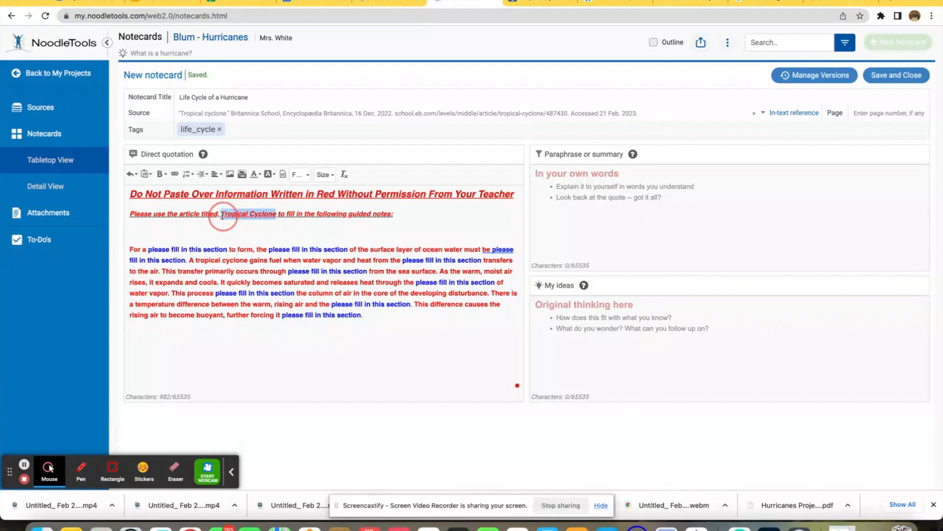
click(256, 174)
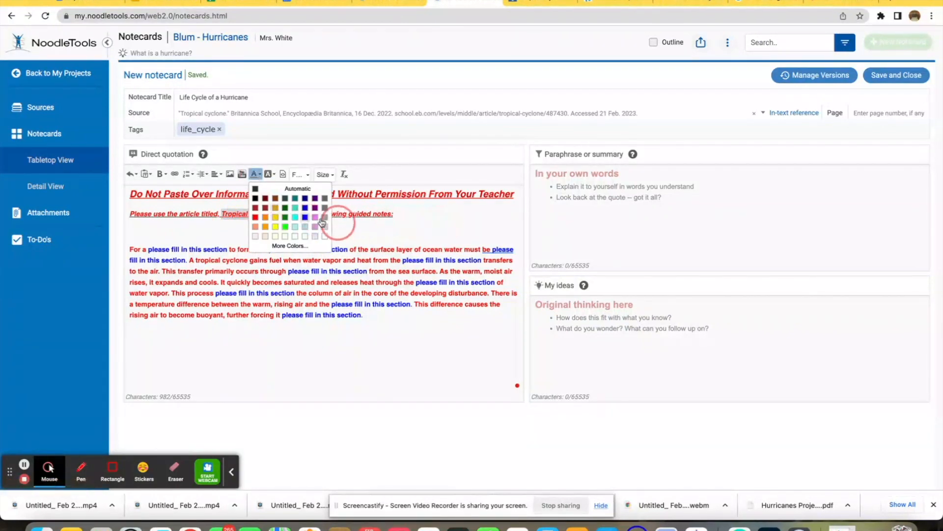
click(305, 217)
click(447, 227)
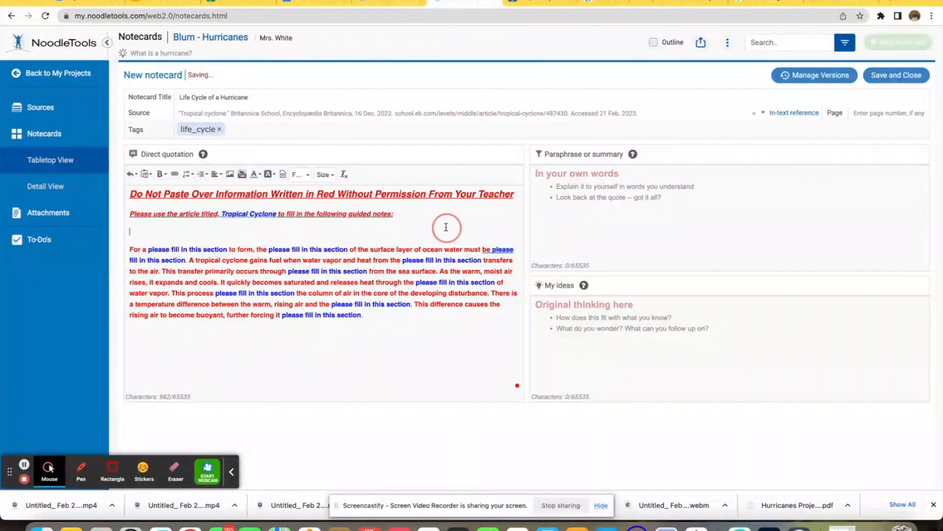
Step: Copy the 'Do Not Paste Over Information Written in Red' heading into the Paraphrase or summary box
click(250, 214)
drag(517, 194, 101, 195)
key(ctrl+c)
click(577, 191)
key(ctrl+v)
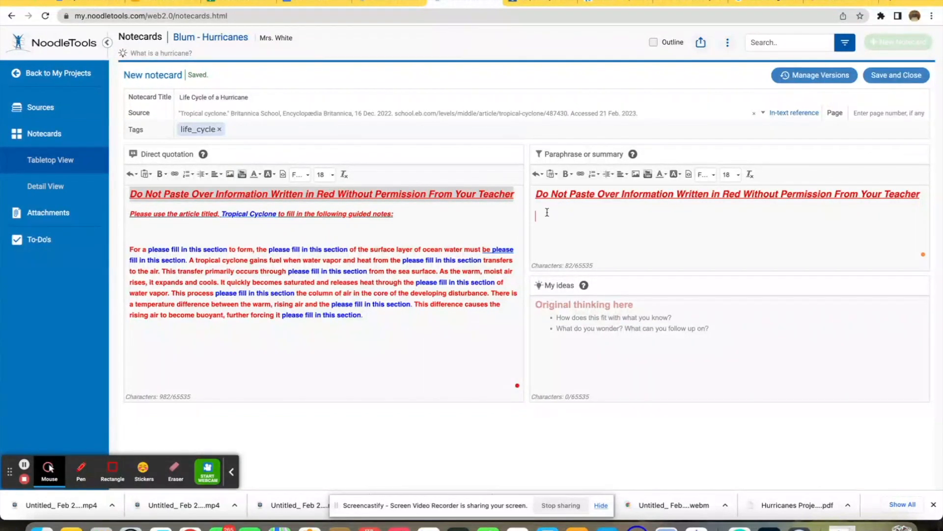
Step: Write 'Please rewrite the guided notes in your own words within this box.' under the pasted heading
text(Please rewrite the guided)
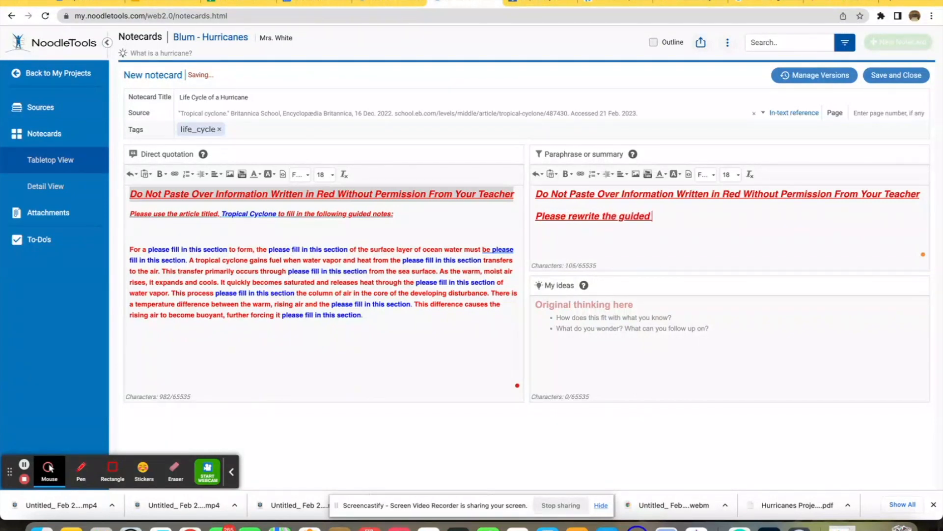
text( notes in your)
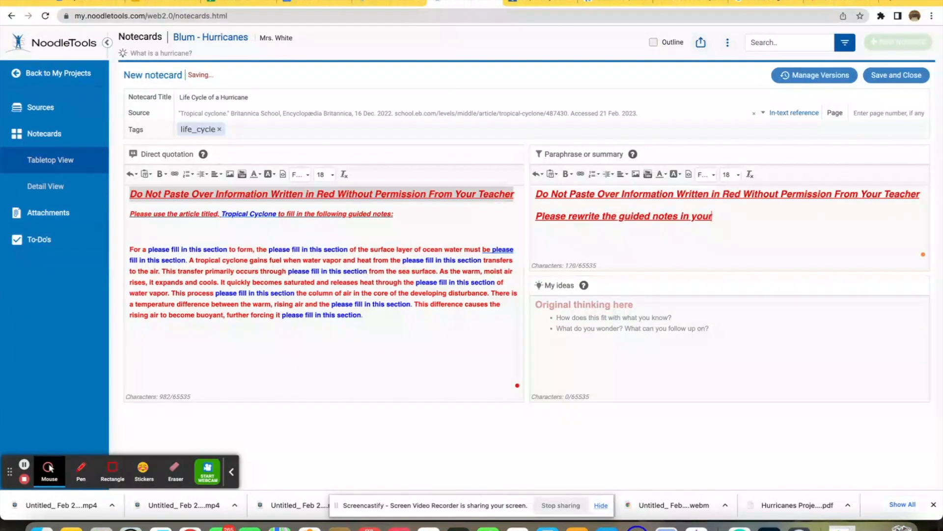
text( own words)
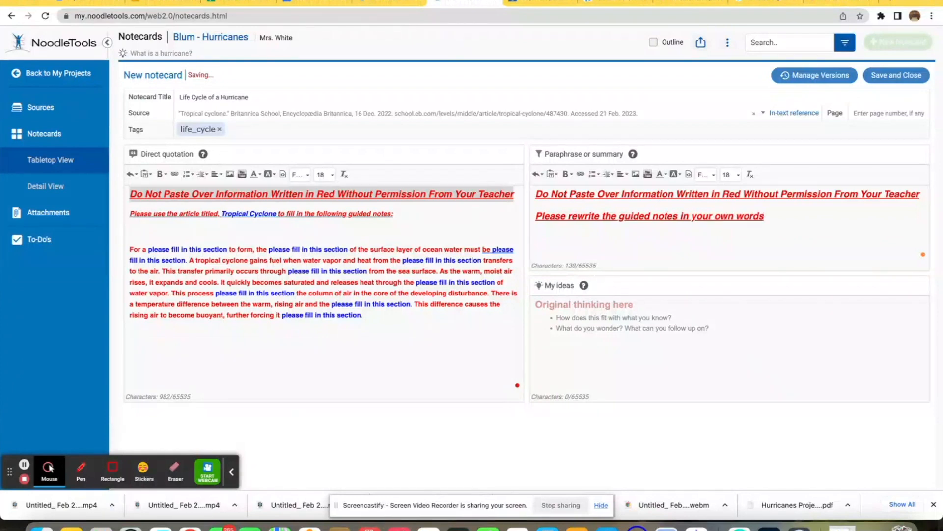
text( in this)
key(BackSpace)
key(BackSpace)
key(BackSpace)
key(BackSpace)
text(within this box.)
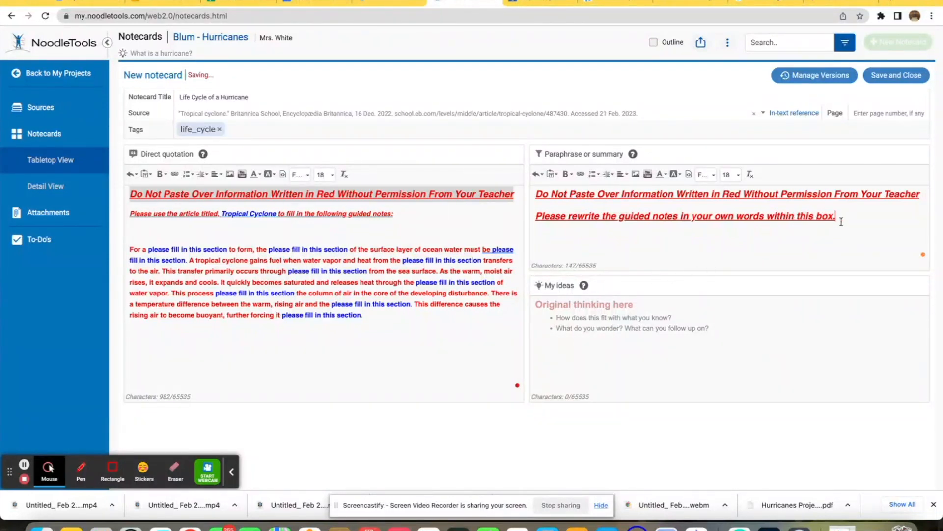
Step: Set that instruction line to size 14 and remove its italic and underline formatting
drag(842, 217, 492, 215)
click(730, 175)
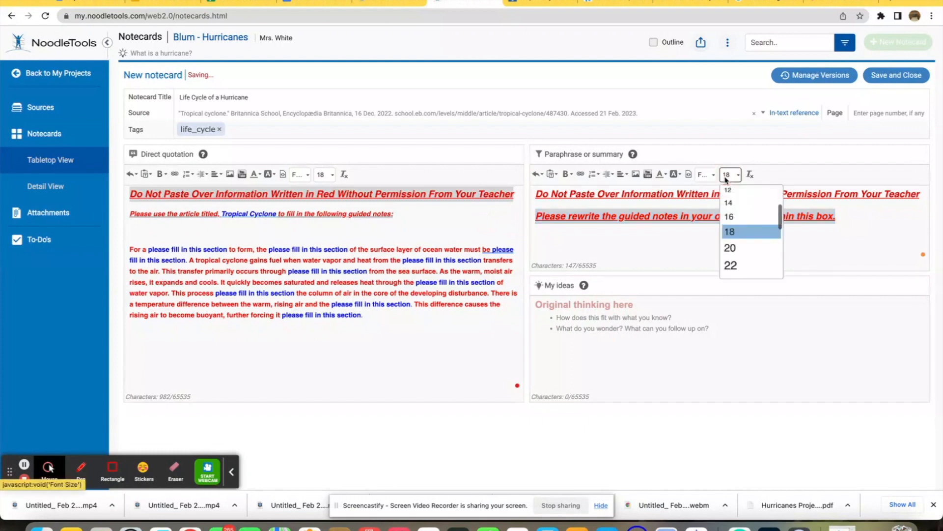
click(740, 204)
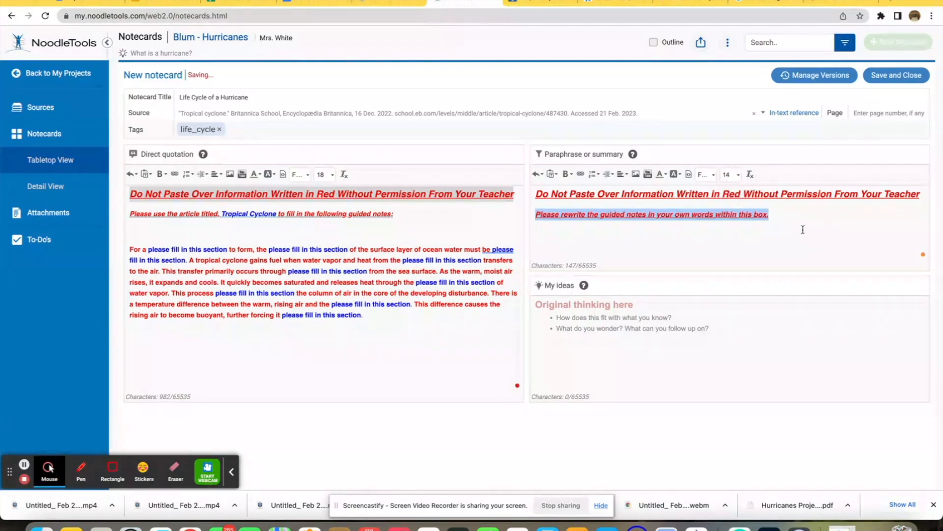
click(565, 175)
click(579, 202)
click(568, 173)
click(580, 214)
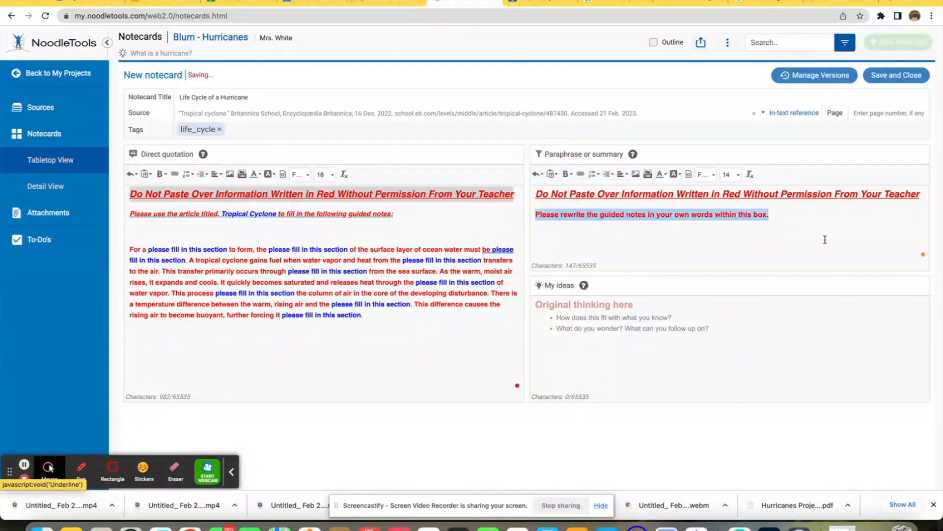
click(824, 238)
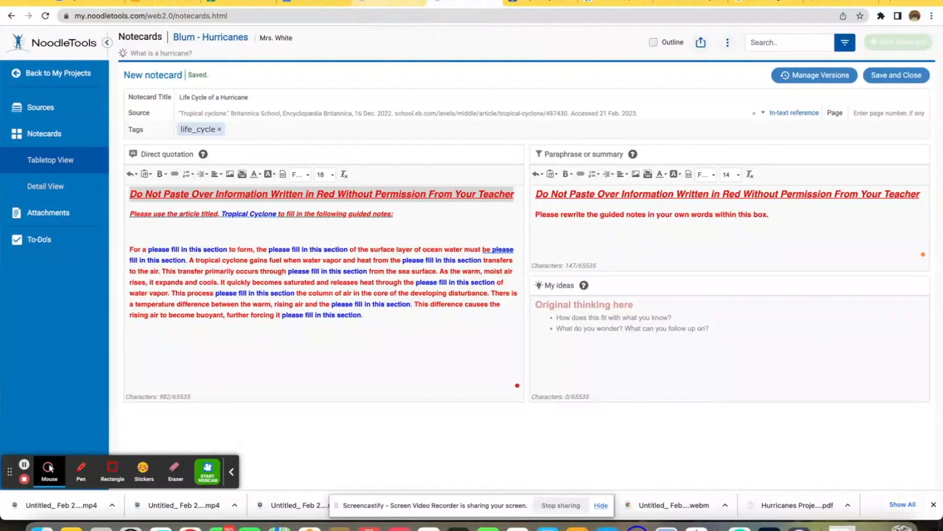
Step: Copy 'Do Not Use This Box For This Notecard' from the 'How are hurricanes named?' notecard into the My ideas box
click(383, 3)
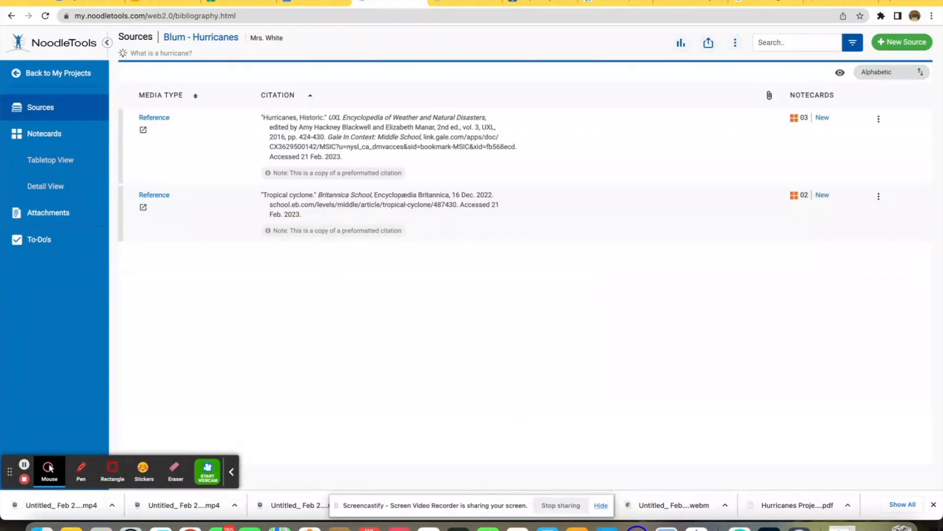
click(43, 135)
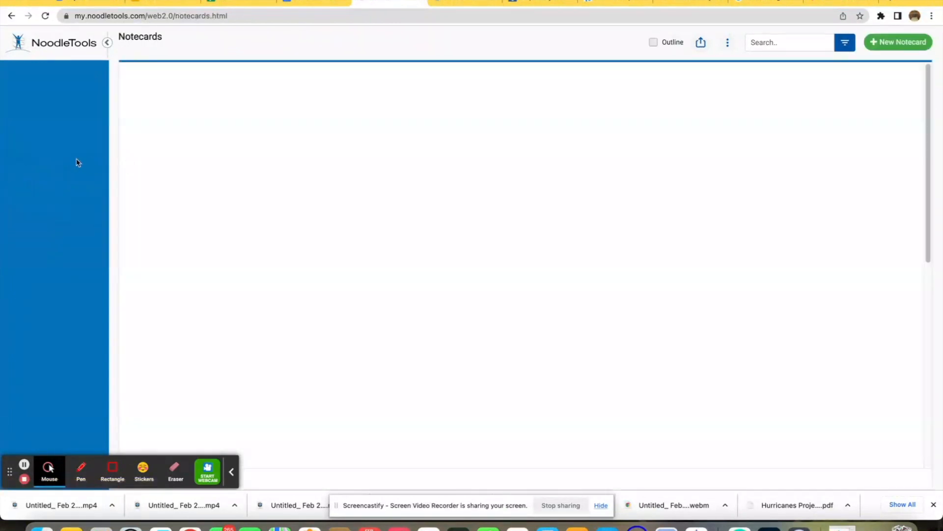
click(150, 132)
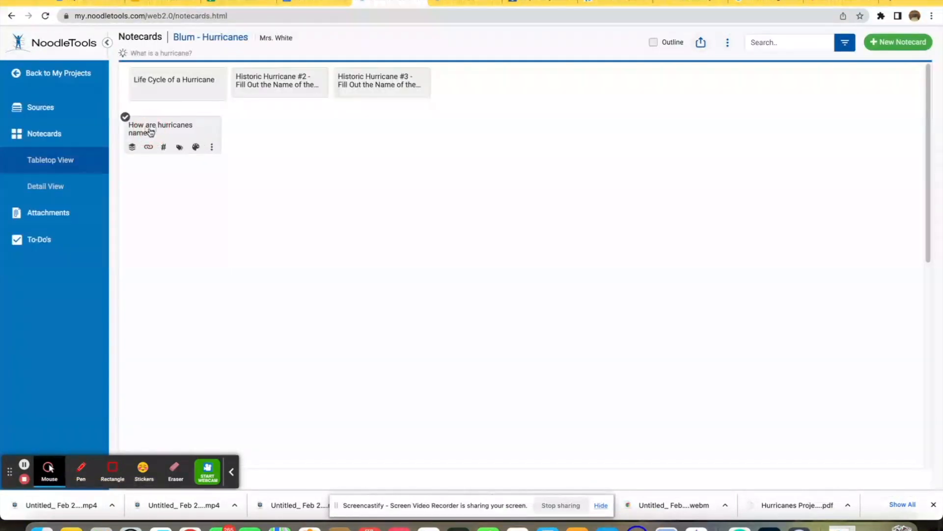
drag(726, 327, 653, 310)
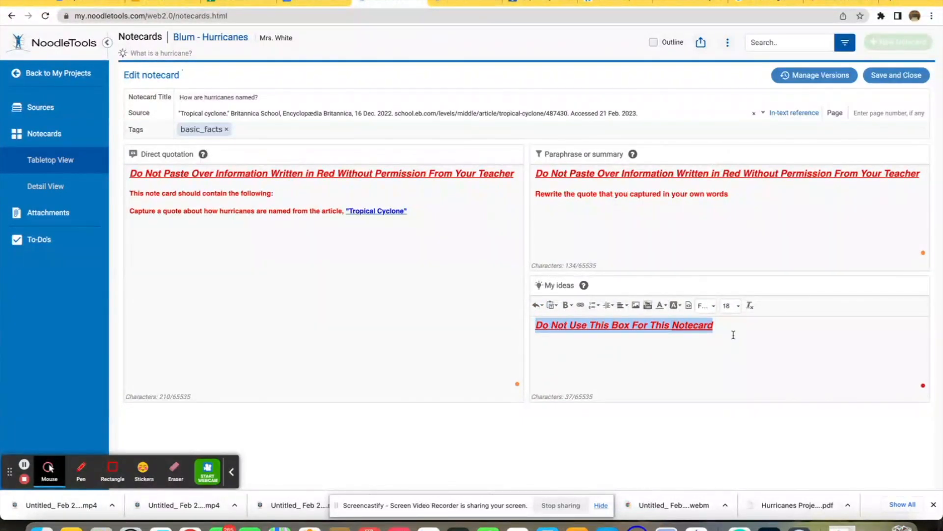
click(471, 2)
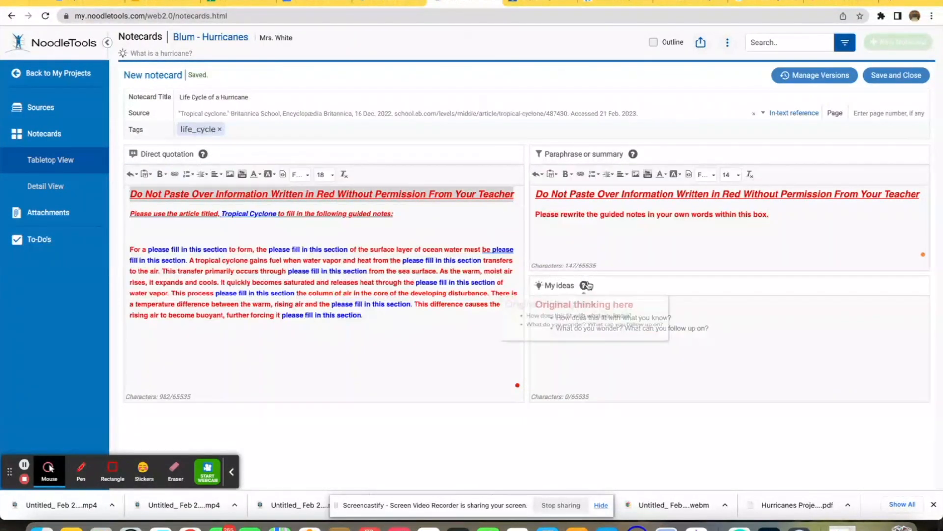
click(602, 333)
key(super+v)
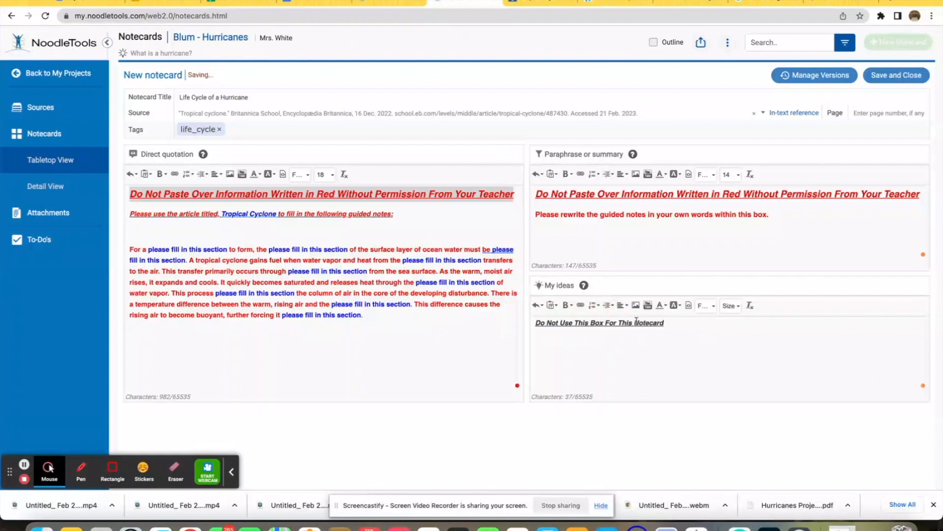
Step: Set the pasted My ideas line to size 18 and color it red
drag(674, 325, 526, 326)
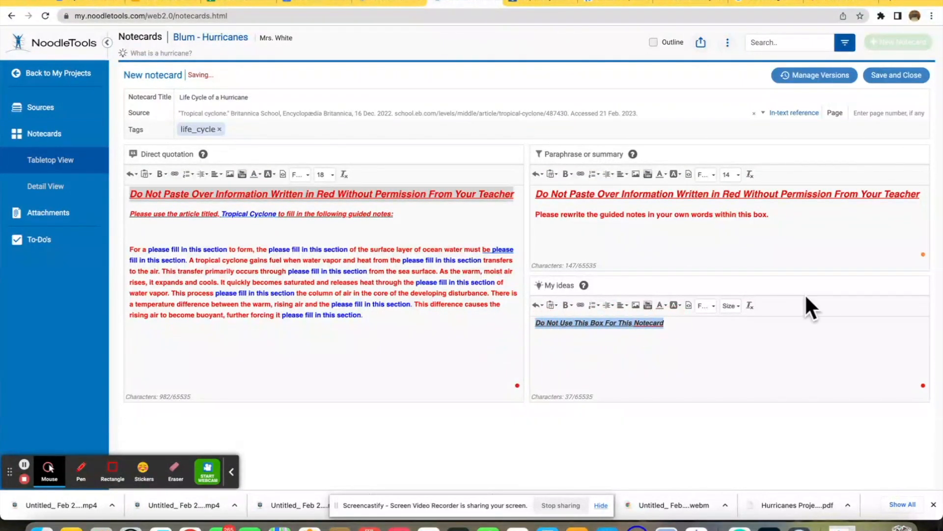
click(731, 306)
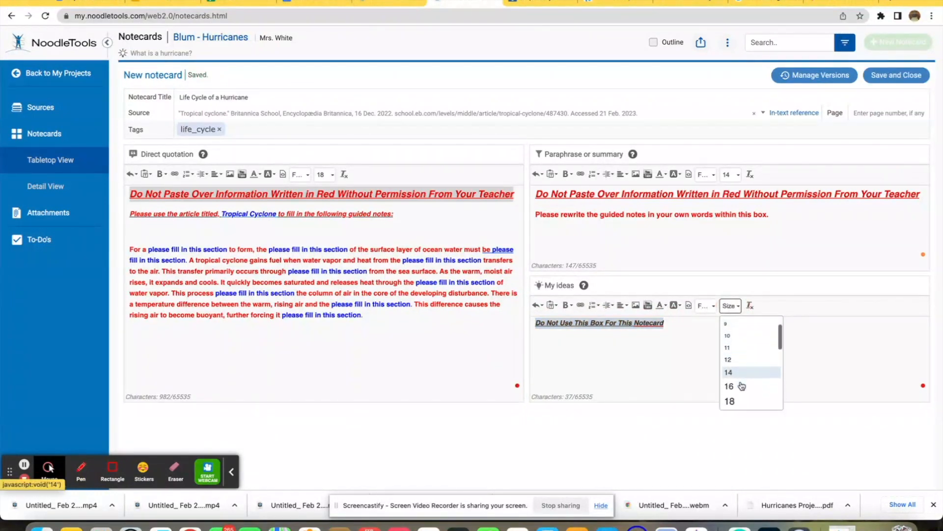
click(741, 392)
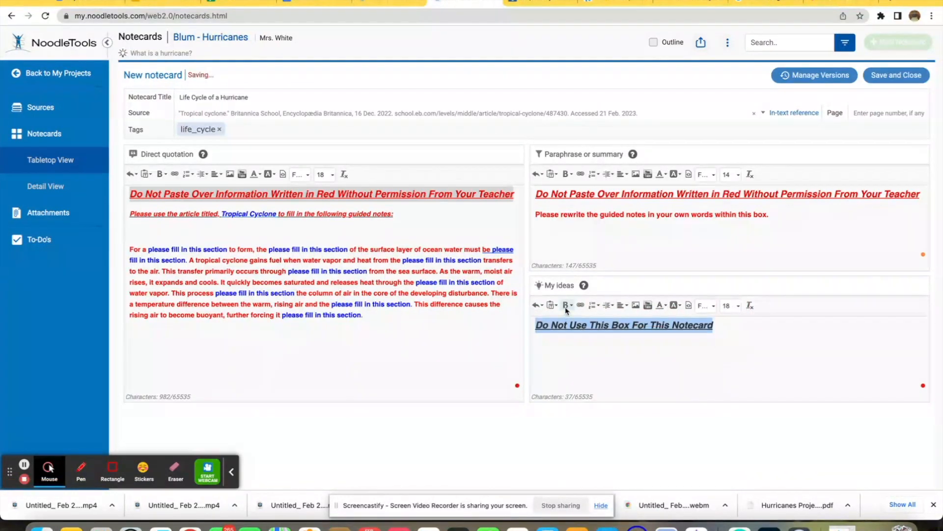
click(663, 305)
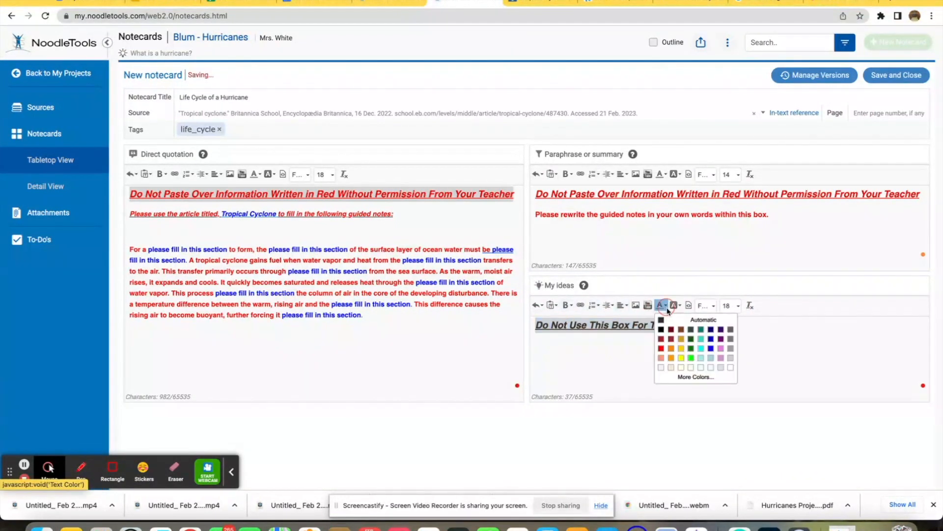
click(671, 344)
click(491, 373)
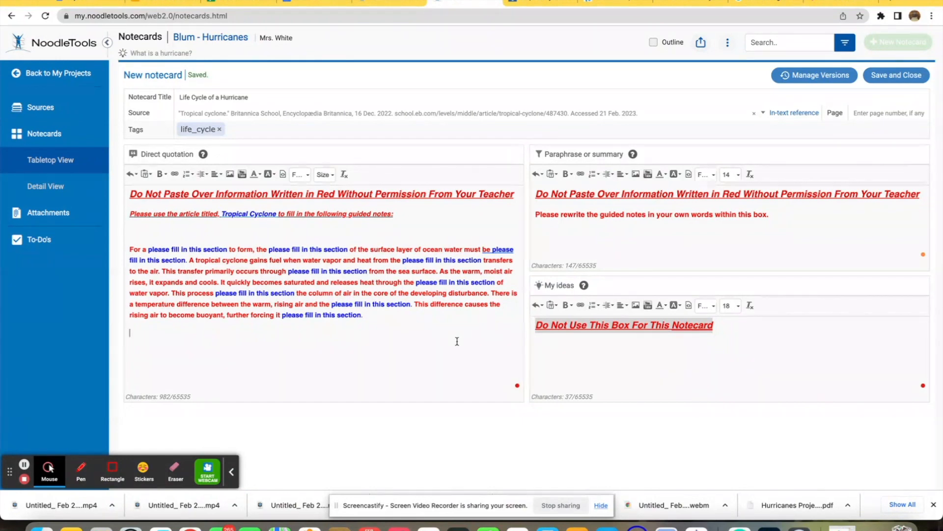
Step: Examine the instruction lines on the 'How are hurricanes named?' notecard
click(399, 2)
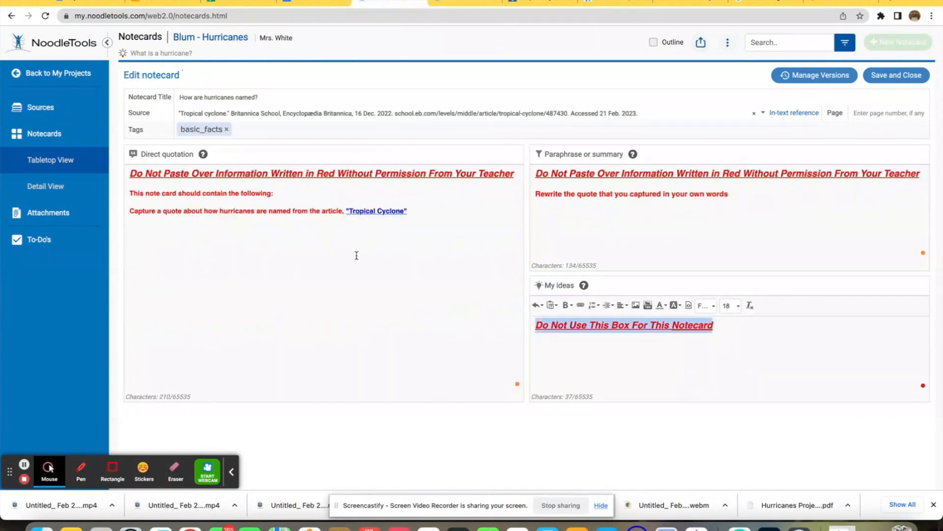
drag(132, 211, 415, 226)
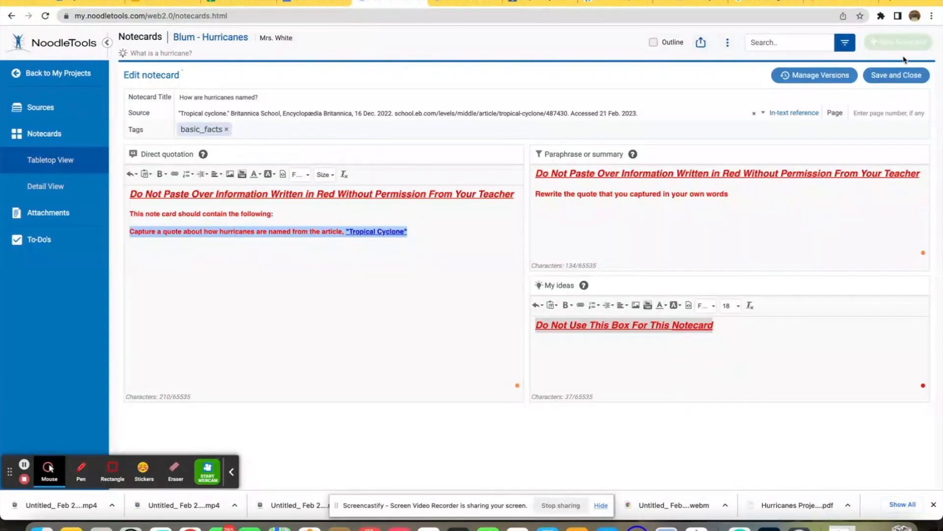
click(473, 2)
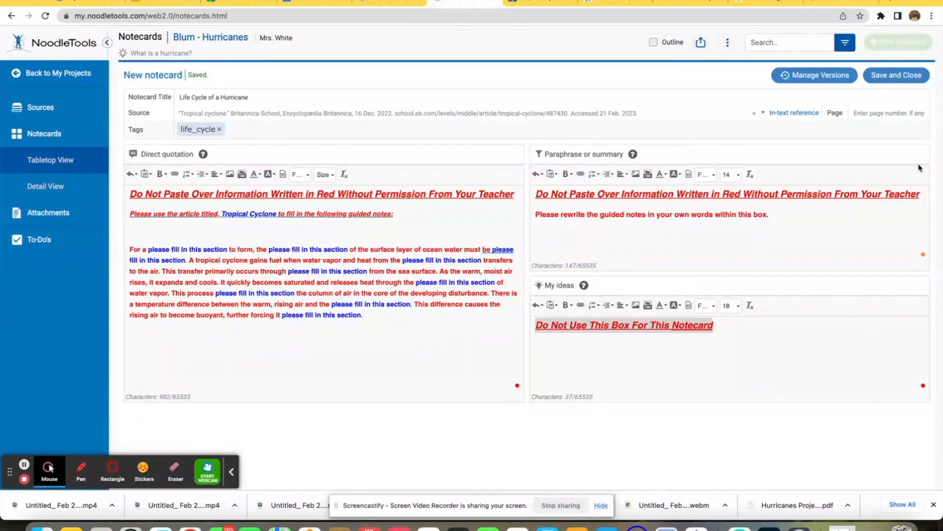
Step: Save and close the 'Life Cycle of a Hurricane' notecard
click(896, 77)
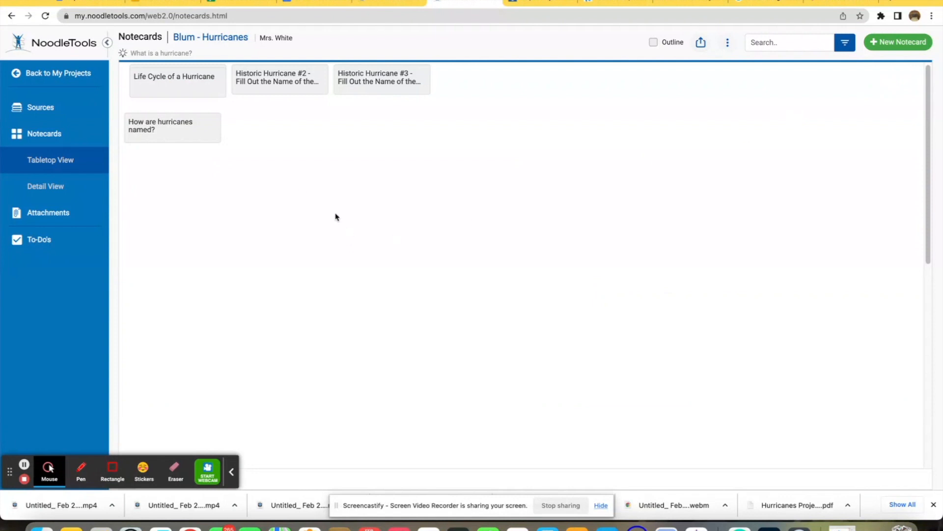
click(44, 18)
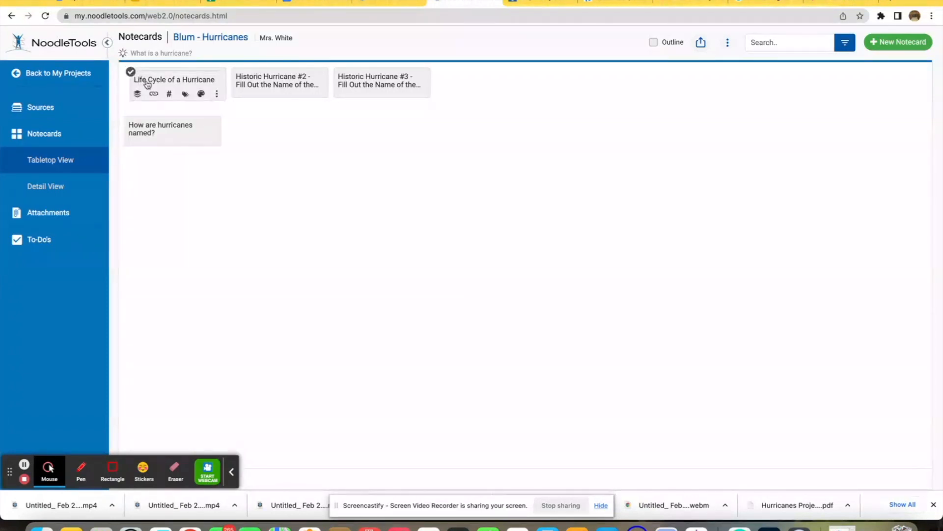
Step: Move the 'Life Cycle of a Hurricane' card next to 'How are hurricanes named?' on the tabletop, then reopen and close it
drag(148, 84, 265, 134)
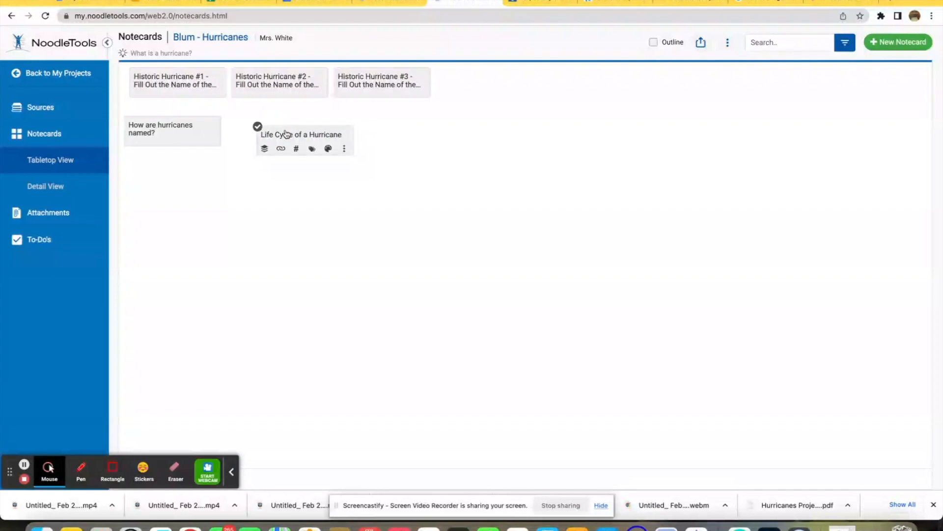
drag(287, 134, 269, 129)
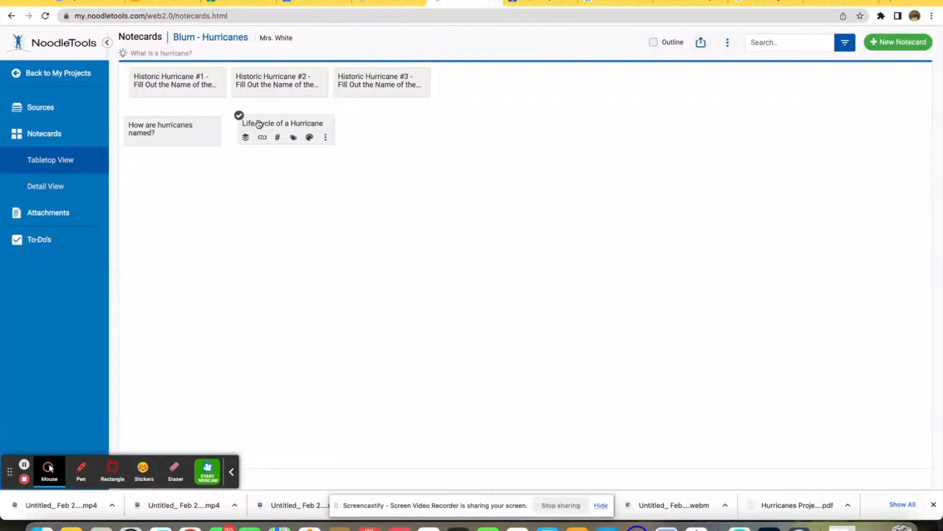
click(259, 124)
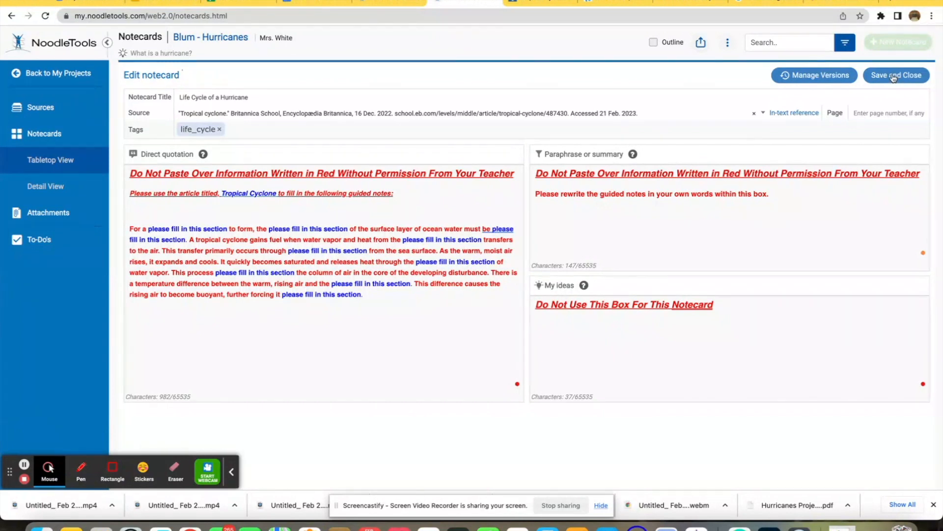
click(878, 76)
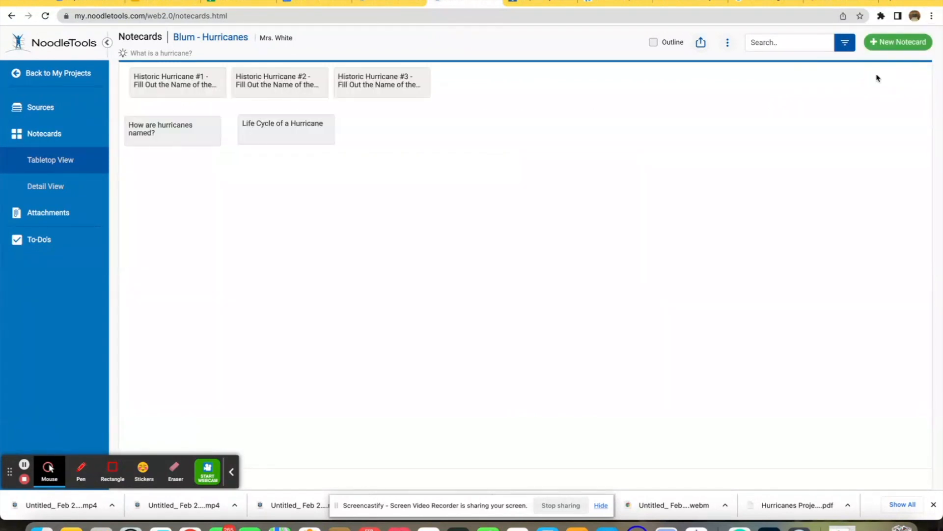